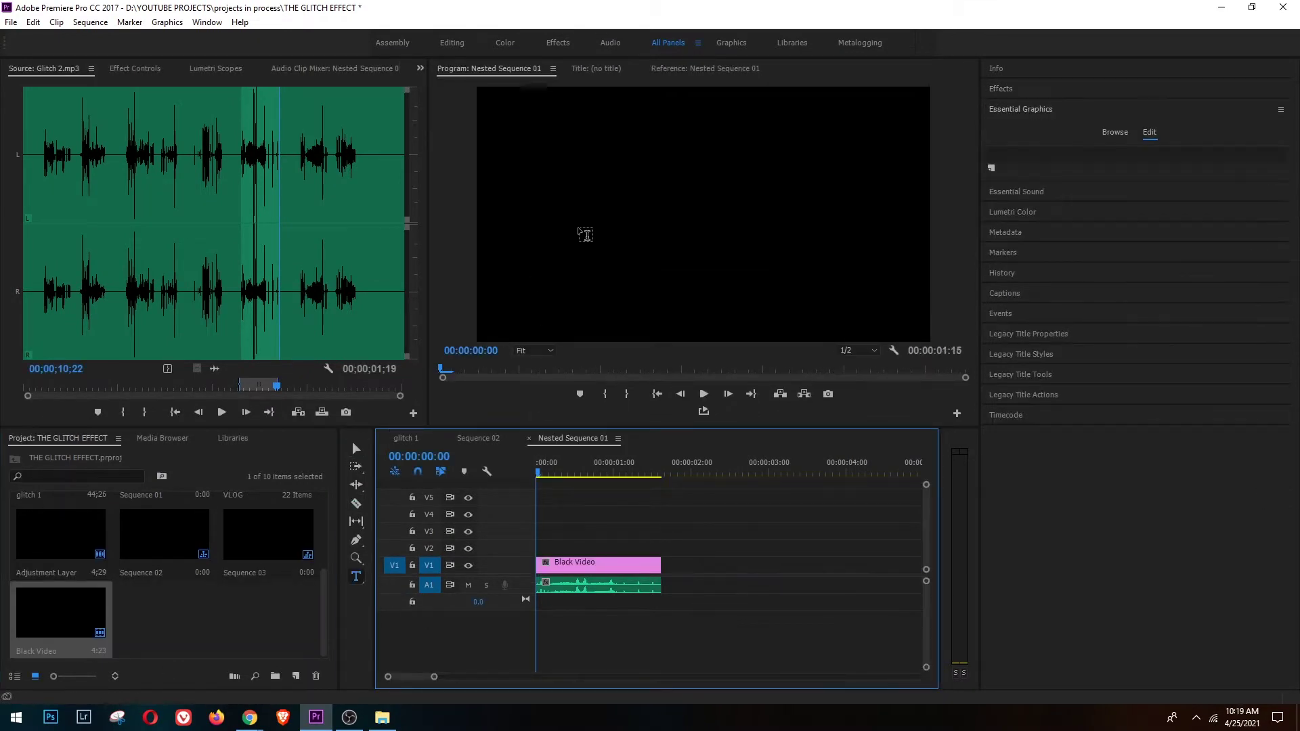
Add the title GLITCH over the black video, scaled to 227% and centered horizontally and vertically in the frame.
click(584, 234)
text(GLITCH)
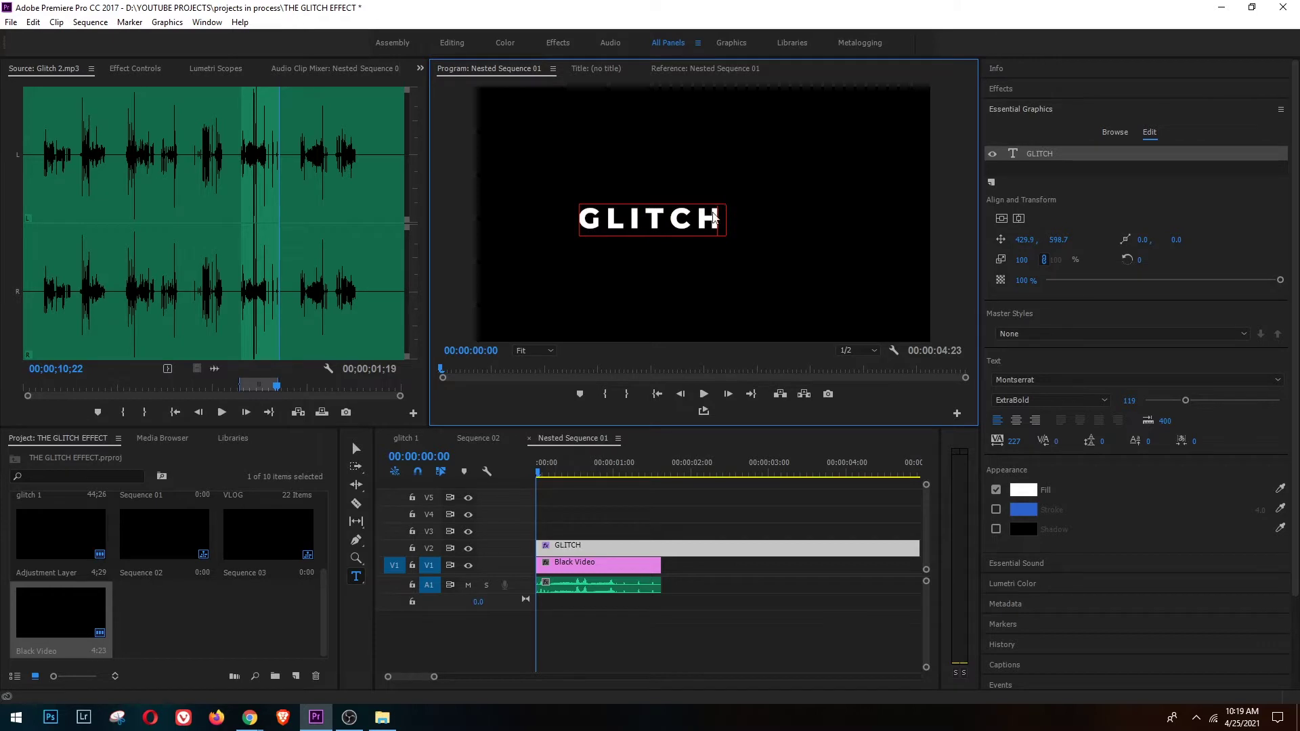
double_click(691, 213)
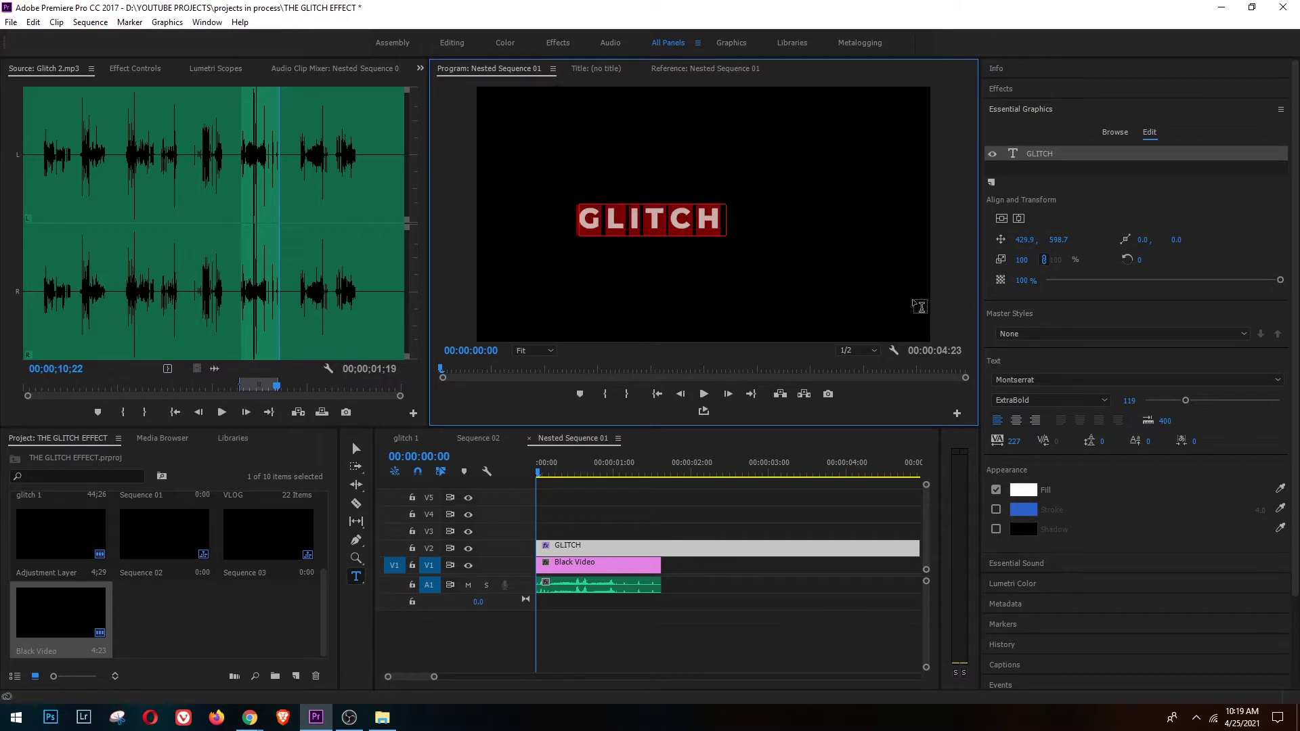
drag(1021, 261, 1108, 262)
click(1001, 218)
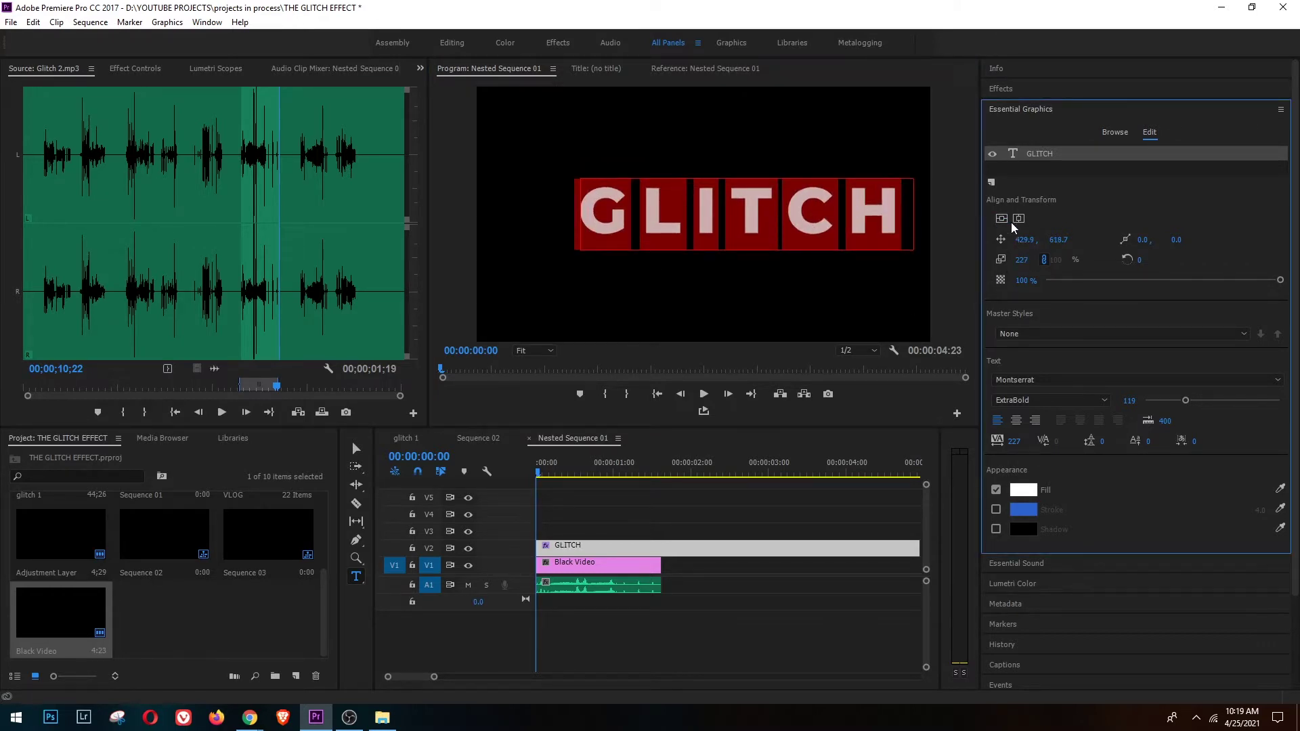
click(1018, 218)
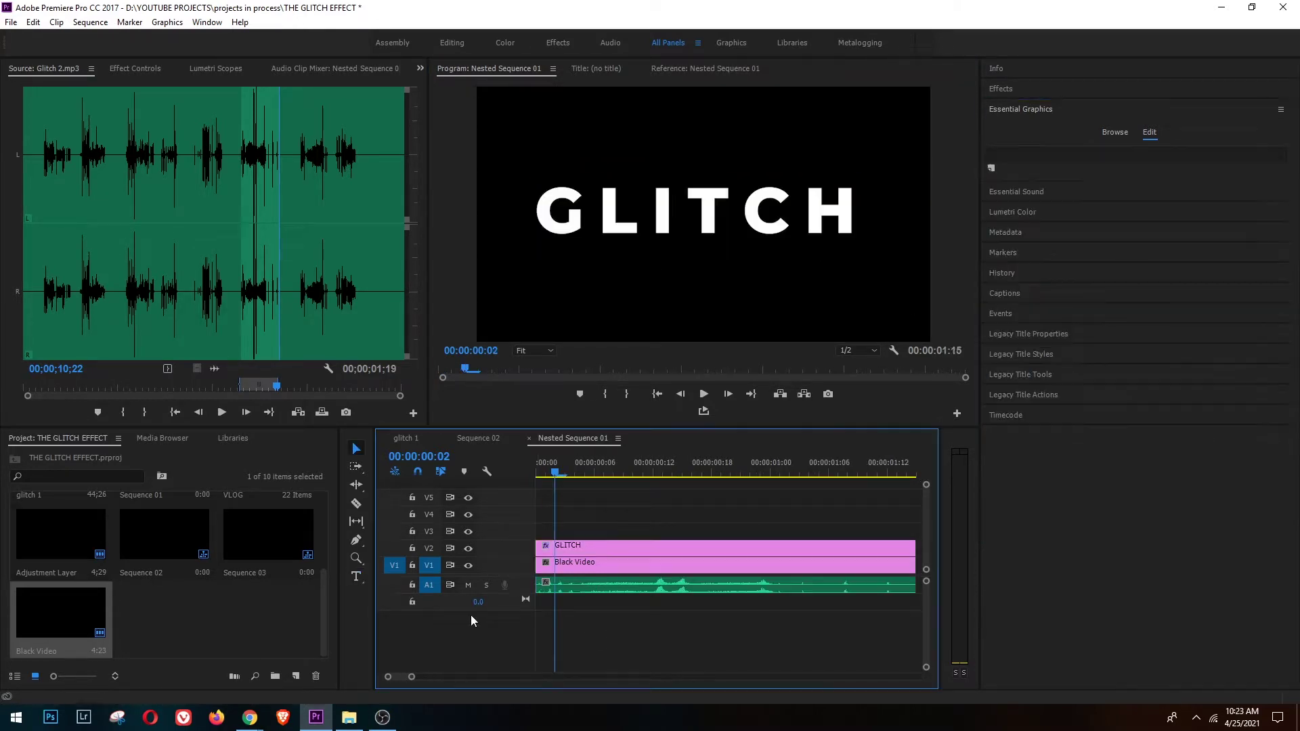
Split the start of the GLITCH title clip on V2 into one-frame pieces with cuts at frames 1, 2, 3 and 4.
key(c)
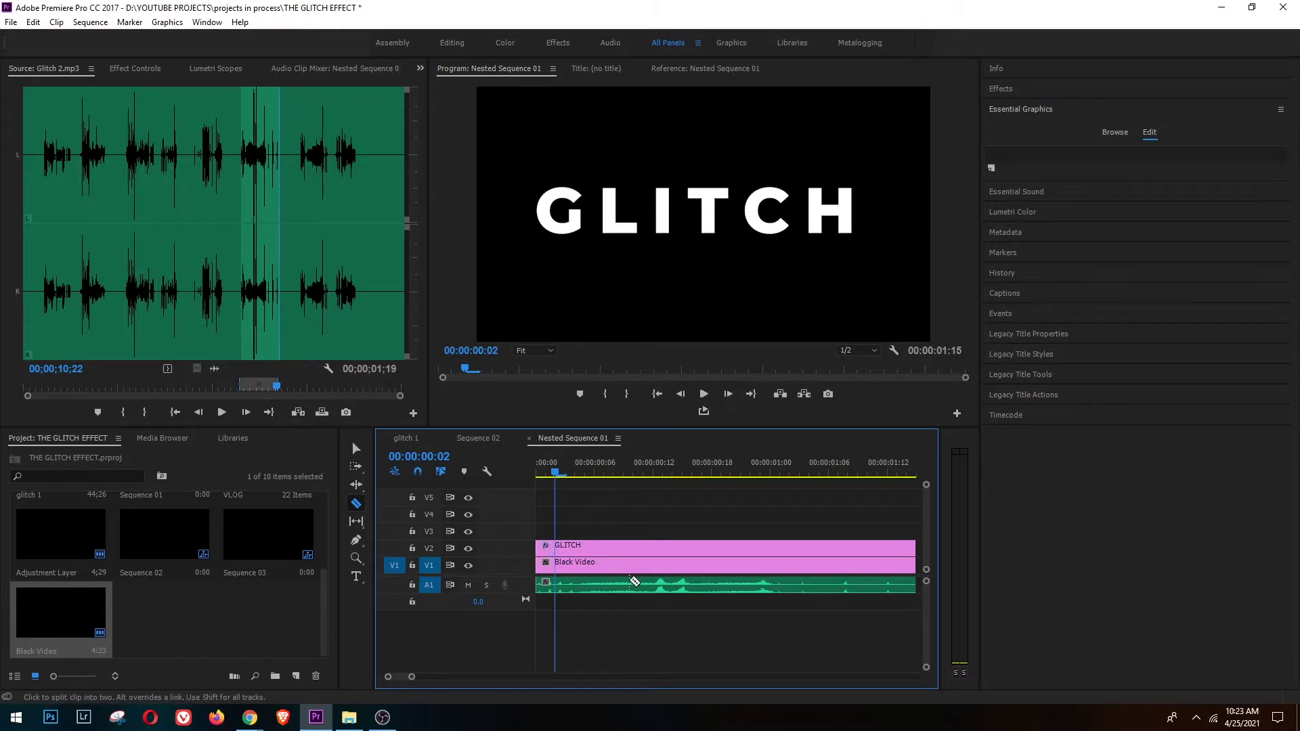
drag(412, 679, 405, 679)
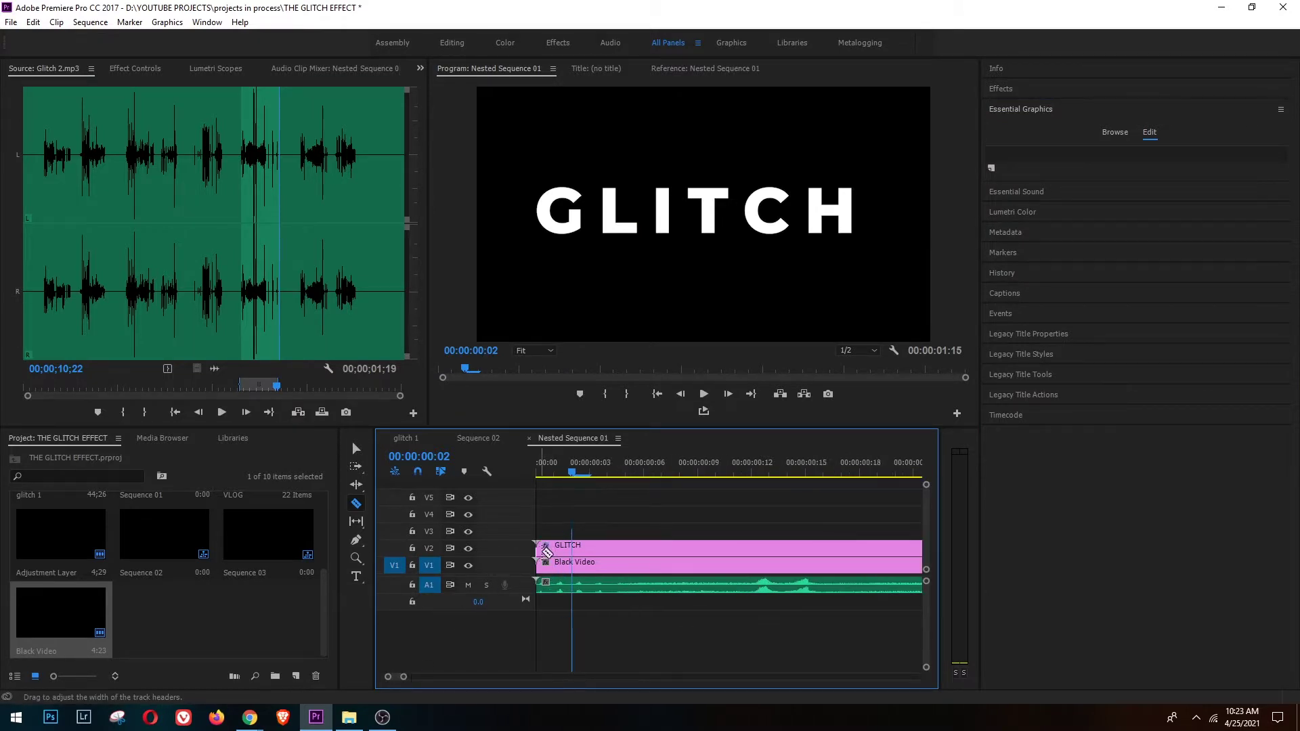
click(577, 547)
click(589, 547)
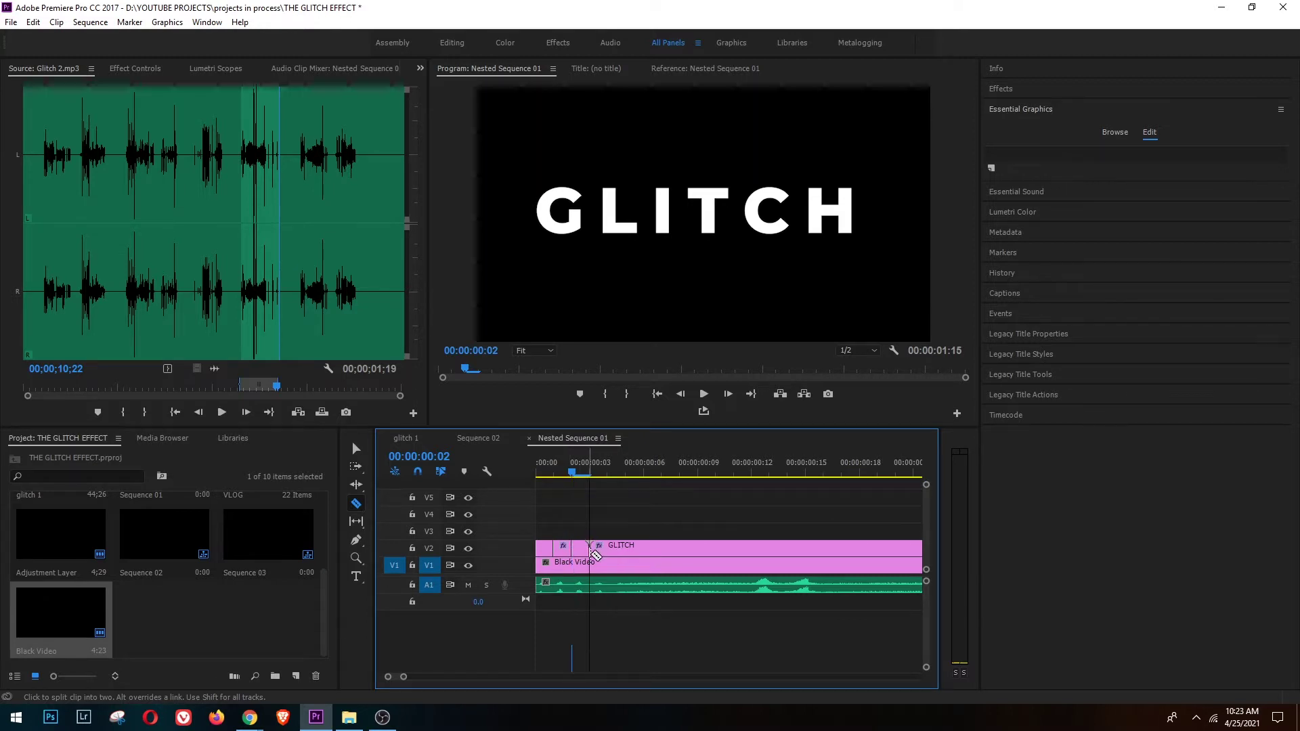
click(609, 547)
Delete the second and fourth one-frame title pieces on V2 to leave flicker gaps.
key(v)
click(562, 551)
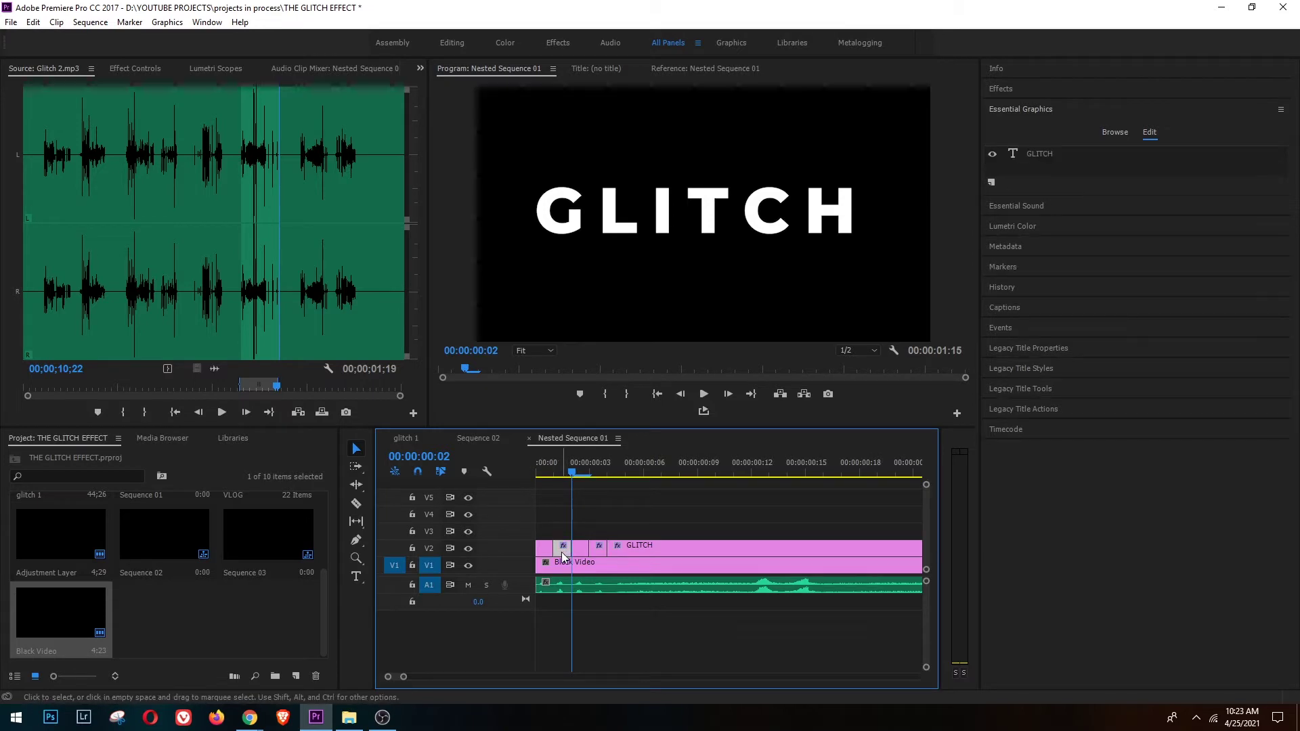
key(Delete)
click(601, 551)
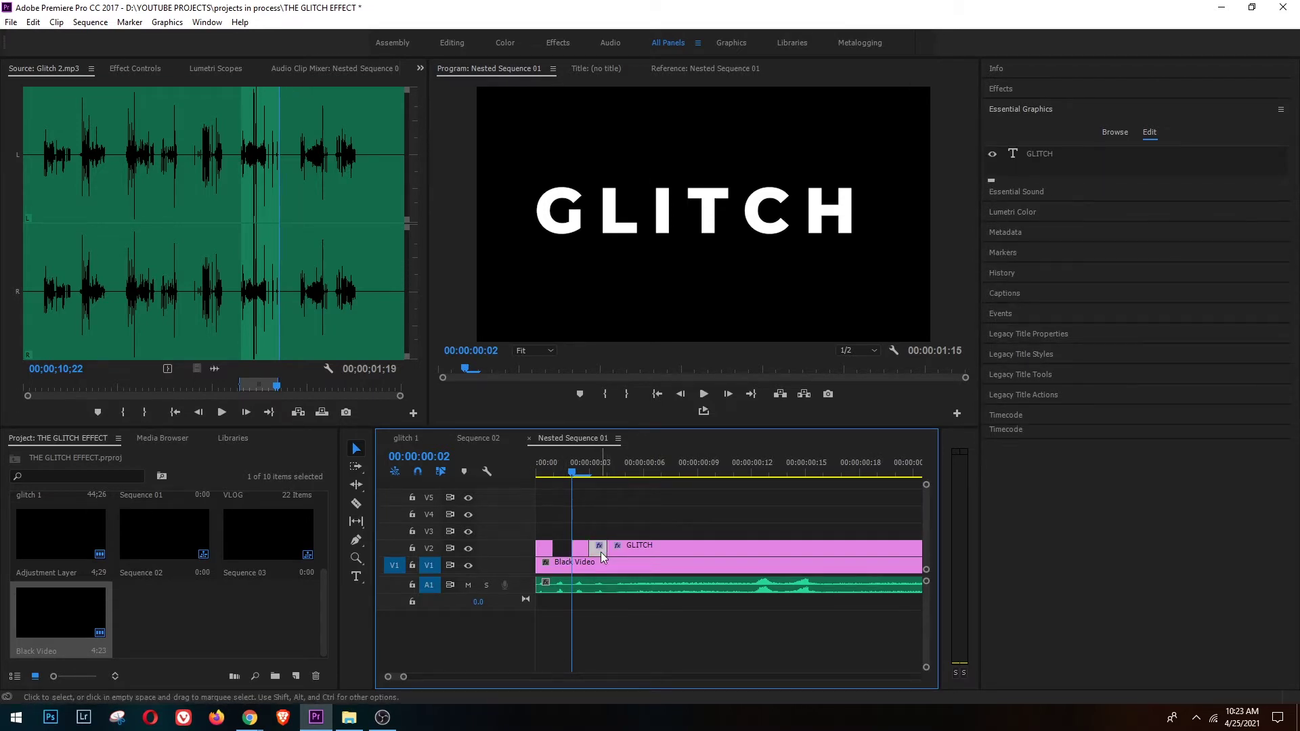
key(Delete)
Duplicate the one-frame title piece at frame 2 onto V3 and set the copy's scale to 137.
click(581, 550)
drag(584, 548, 586, 531)
click(581, 532)
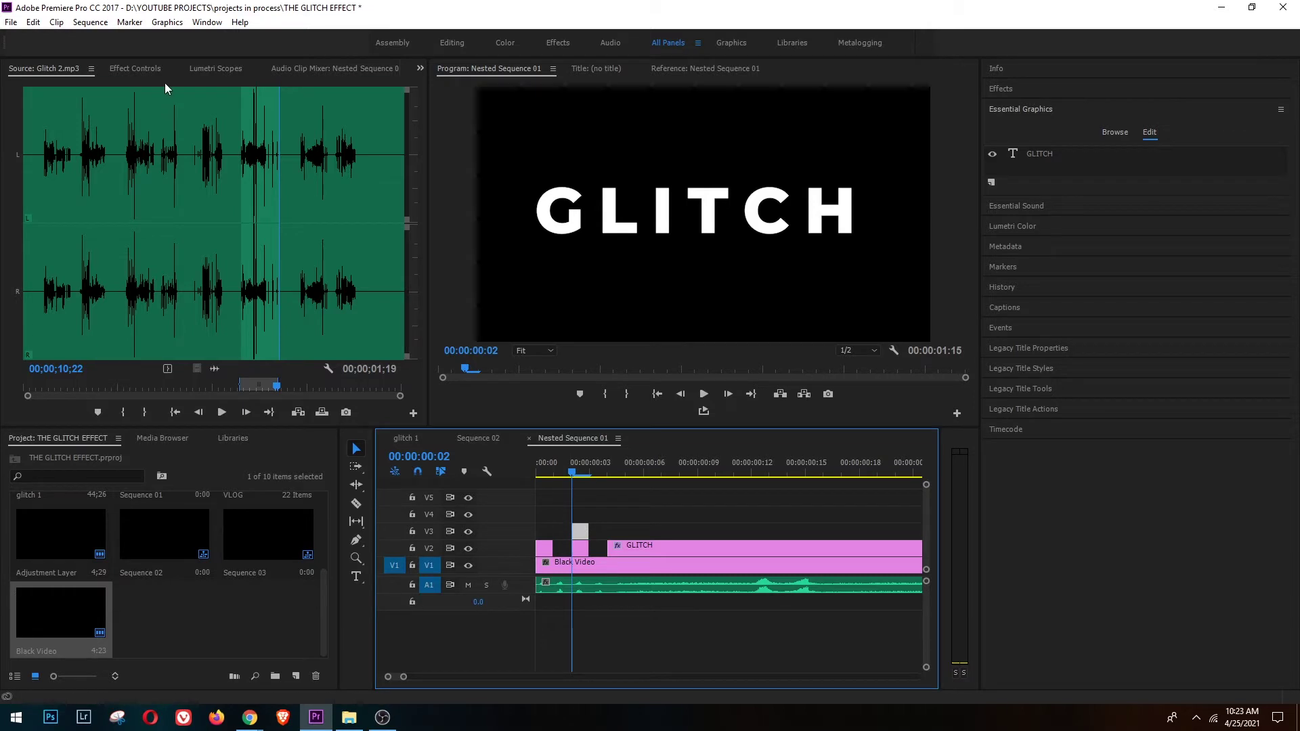
click(149, 69)
click(145, 151)
click(183, 148)
drag(149, 154, 174, 154)
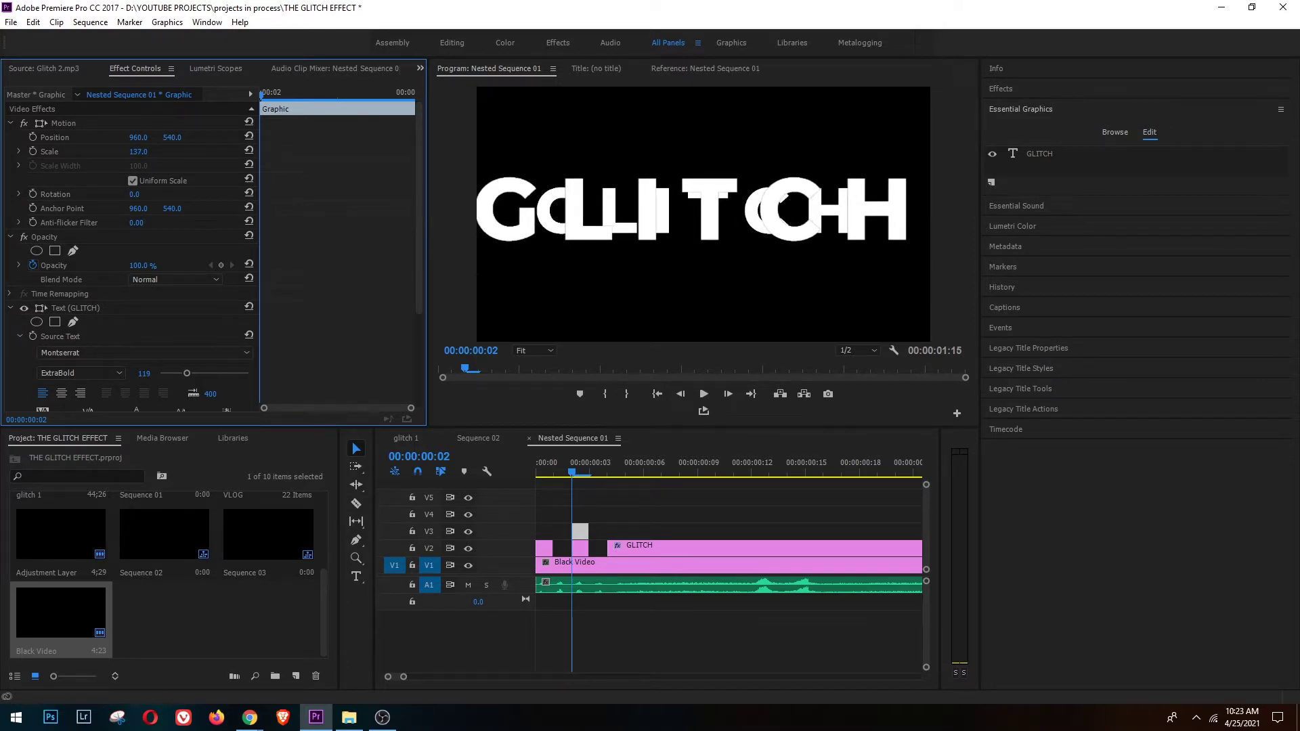
Enable the stroke on the enlarged V3 title copy and color it near-white FDFEFF.
scroll(417, 272, down, 5)
click(42, 249)
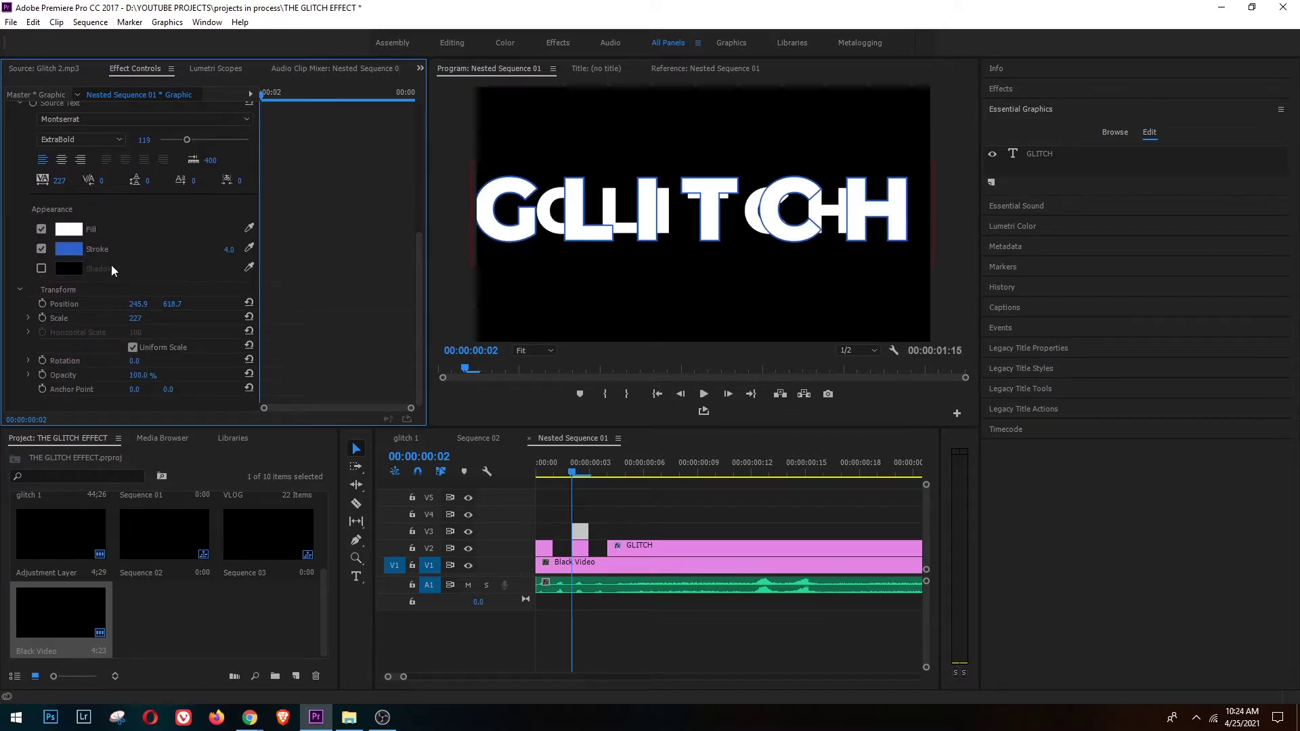
click(73, 250)
drag(518, 452, 501, 470)
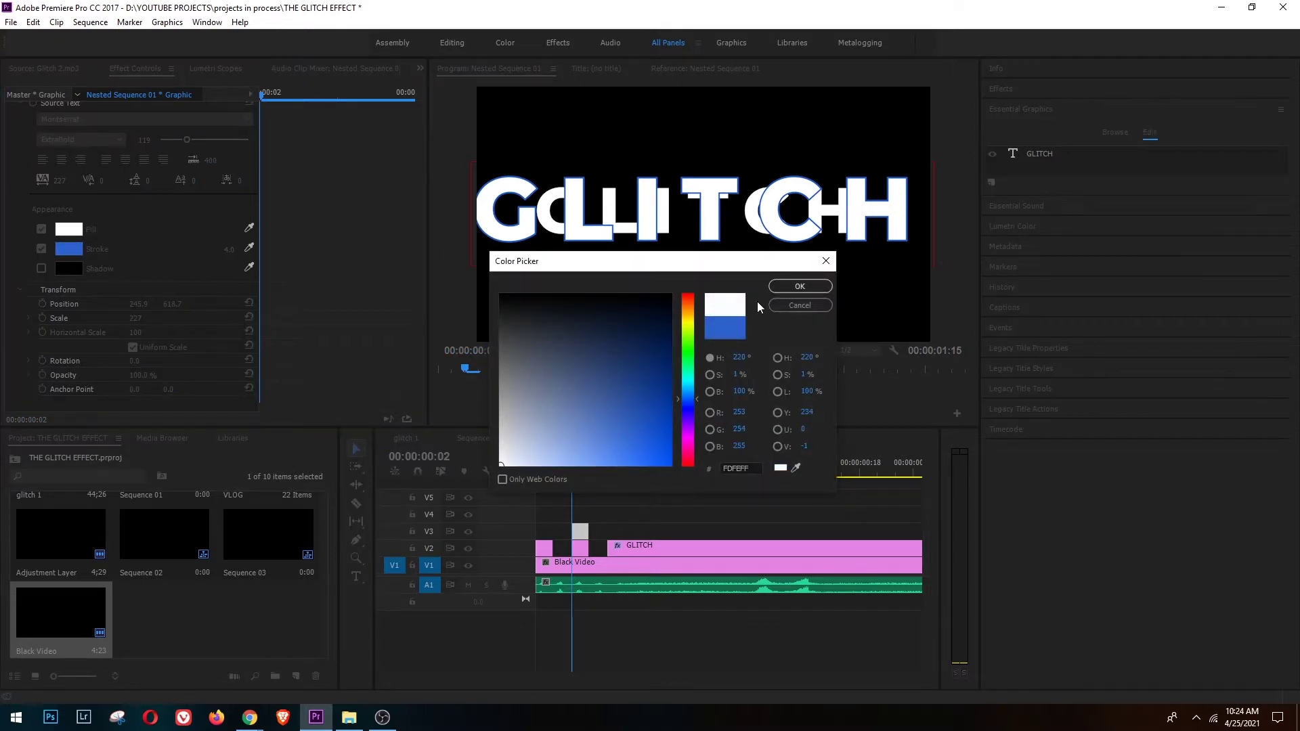
click(795, 289)
Turn off the fill of the V3 title copy and lower its text opacity to 15%.
click(41, 229)
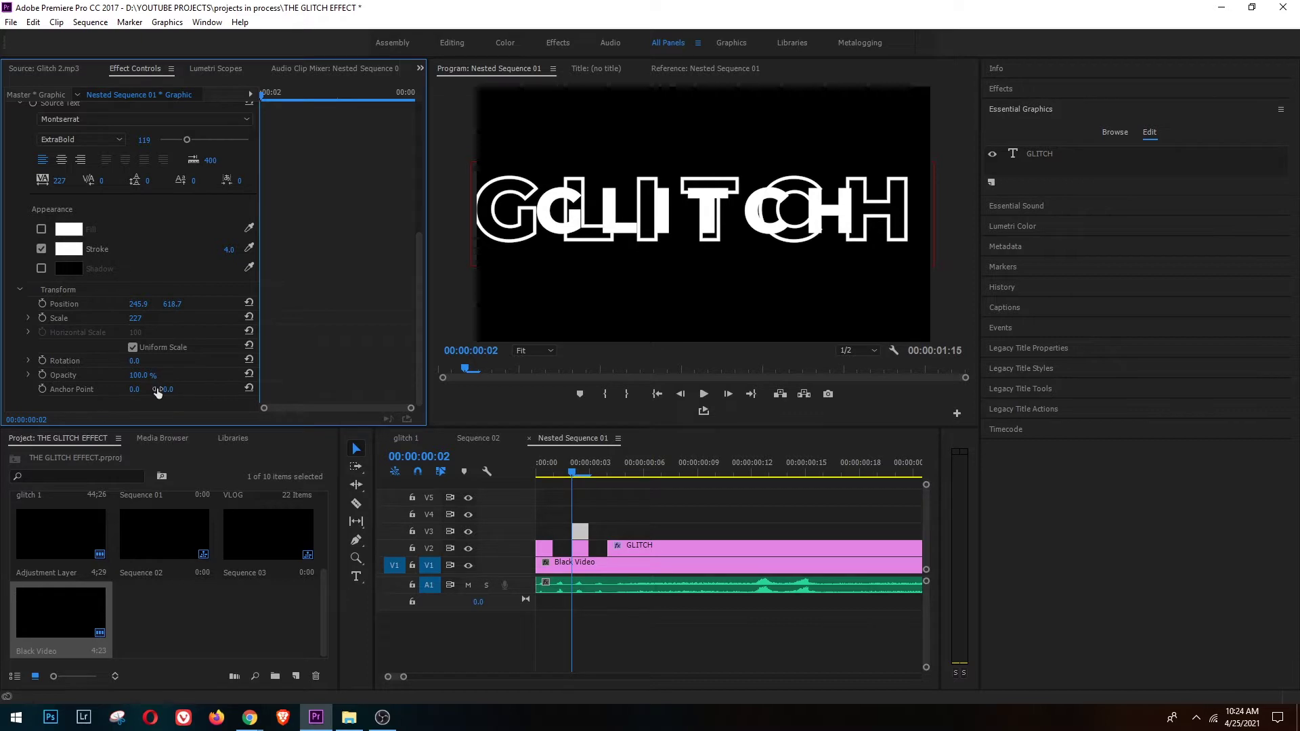
drag(140, 376, 82, 377)
click(1060, 108)
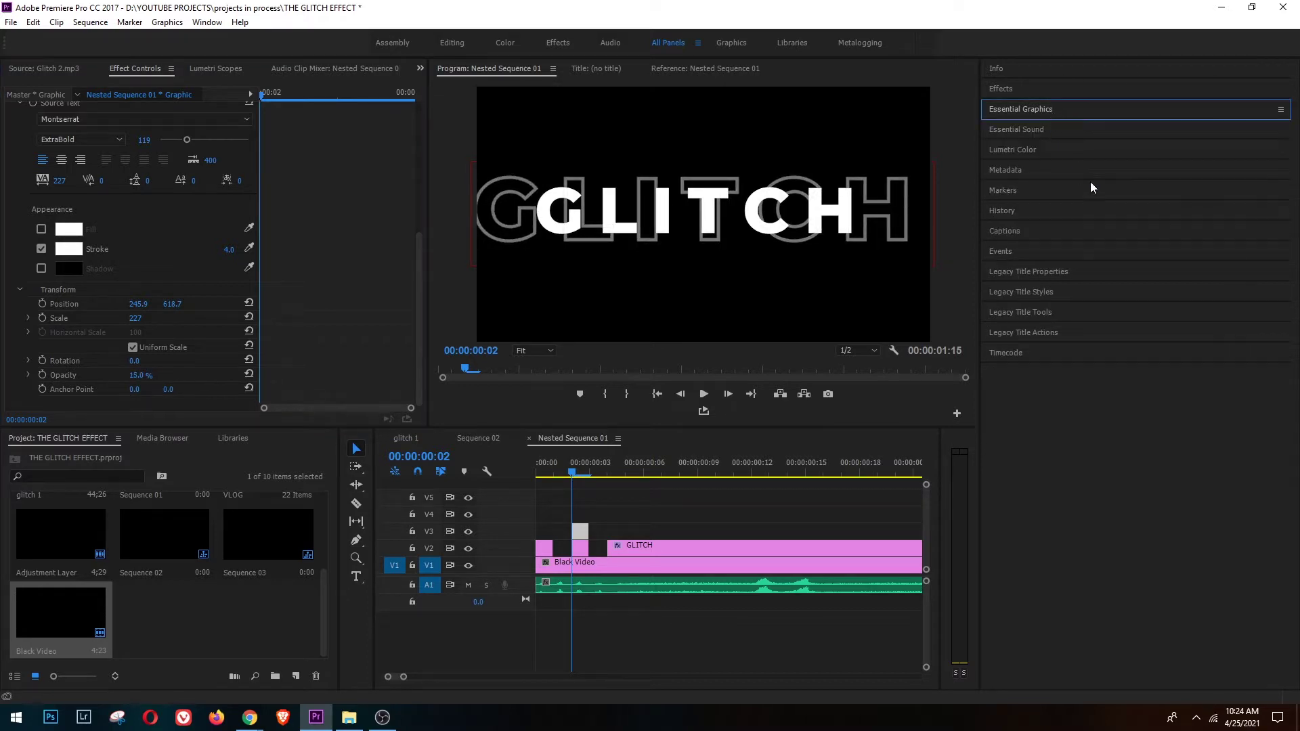
Play back the flickering opening from the start of the sequence and park the playhead at 00:00:00:05.
drag(575, 472, 532, 478)
key(space)
drag(784, 473, 621, 533)
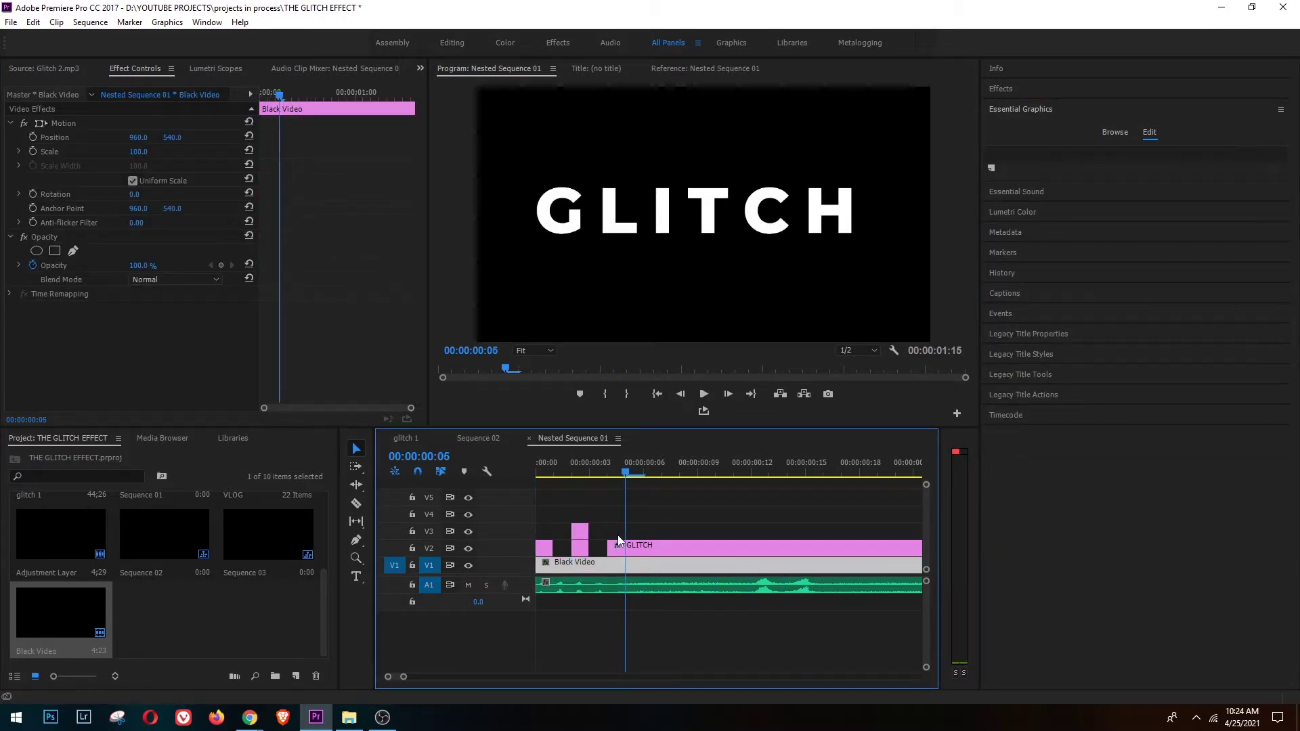
Split the long V2 title clip at frame 9 and duplicate its front section onto V3 and V4.
click(613, 541)
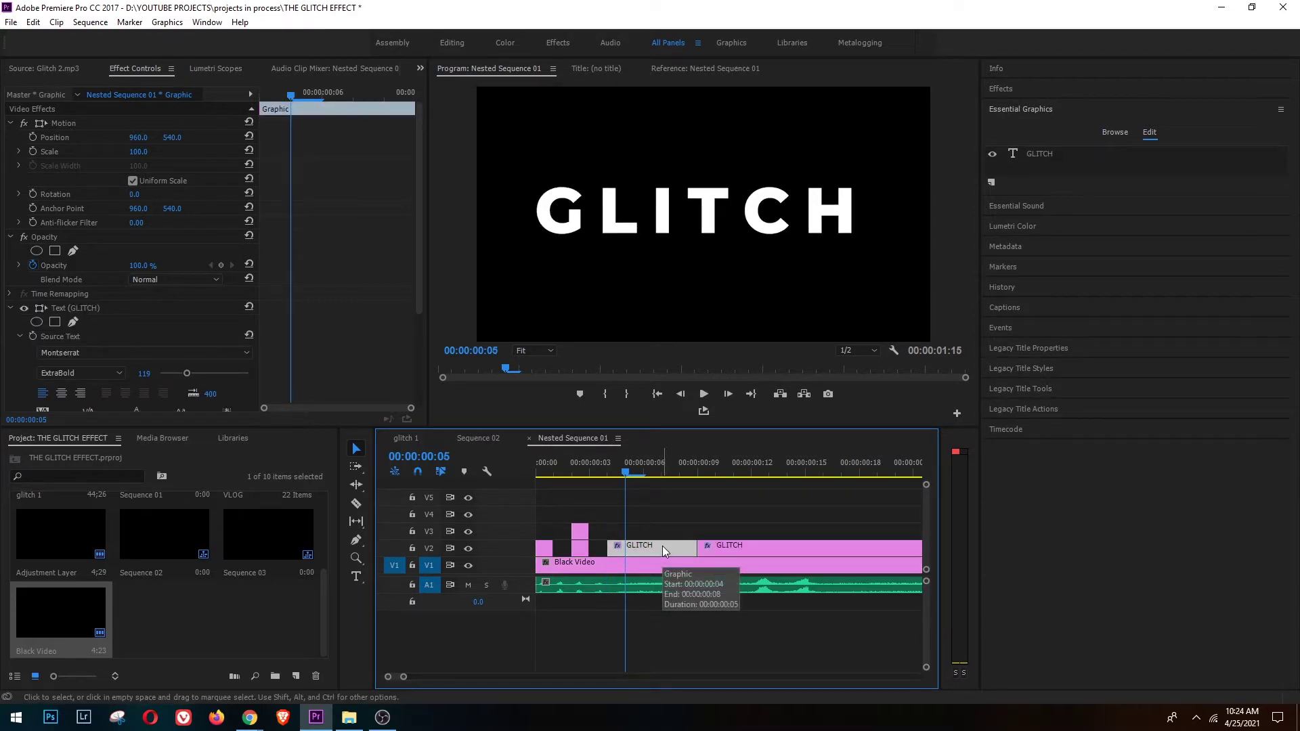
key(alt)
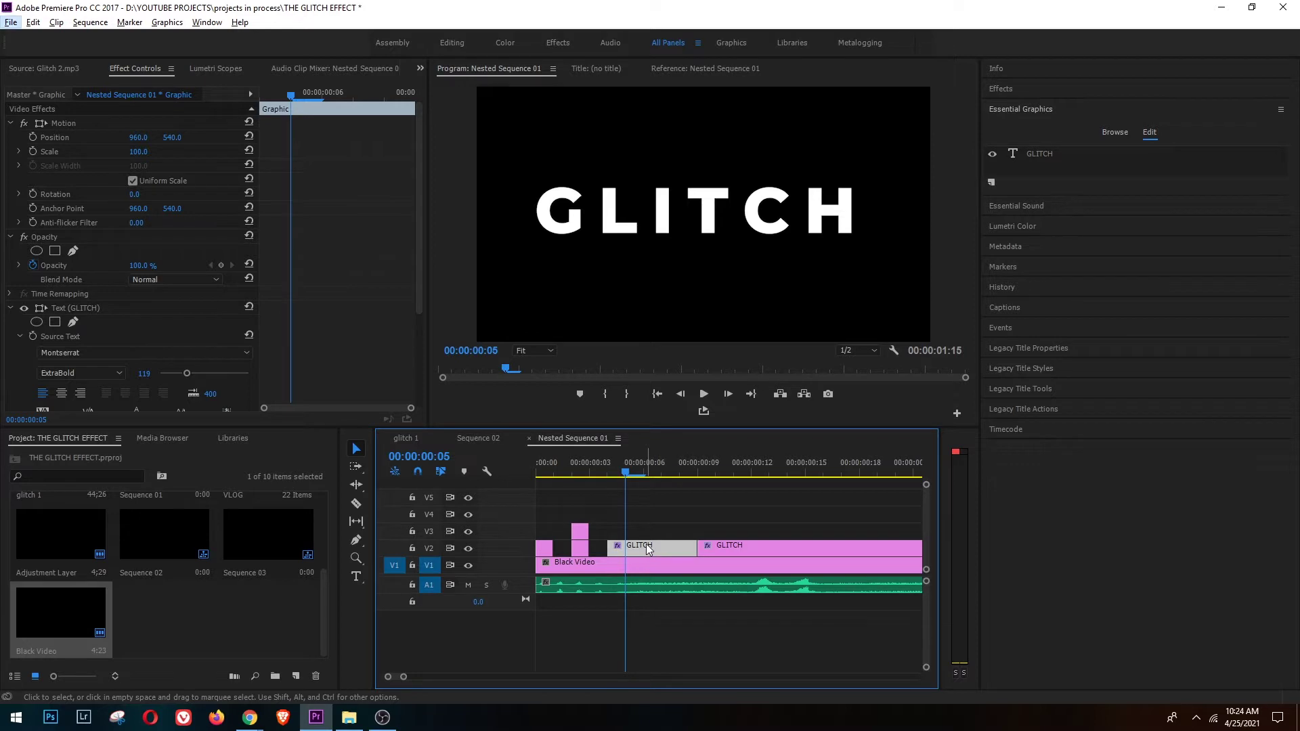
click(648, 537)
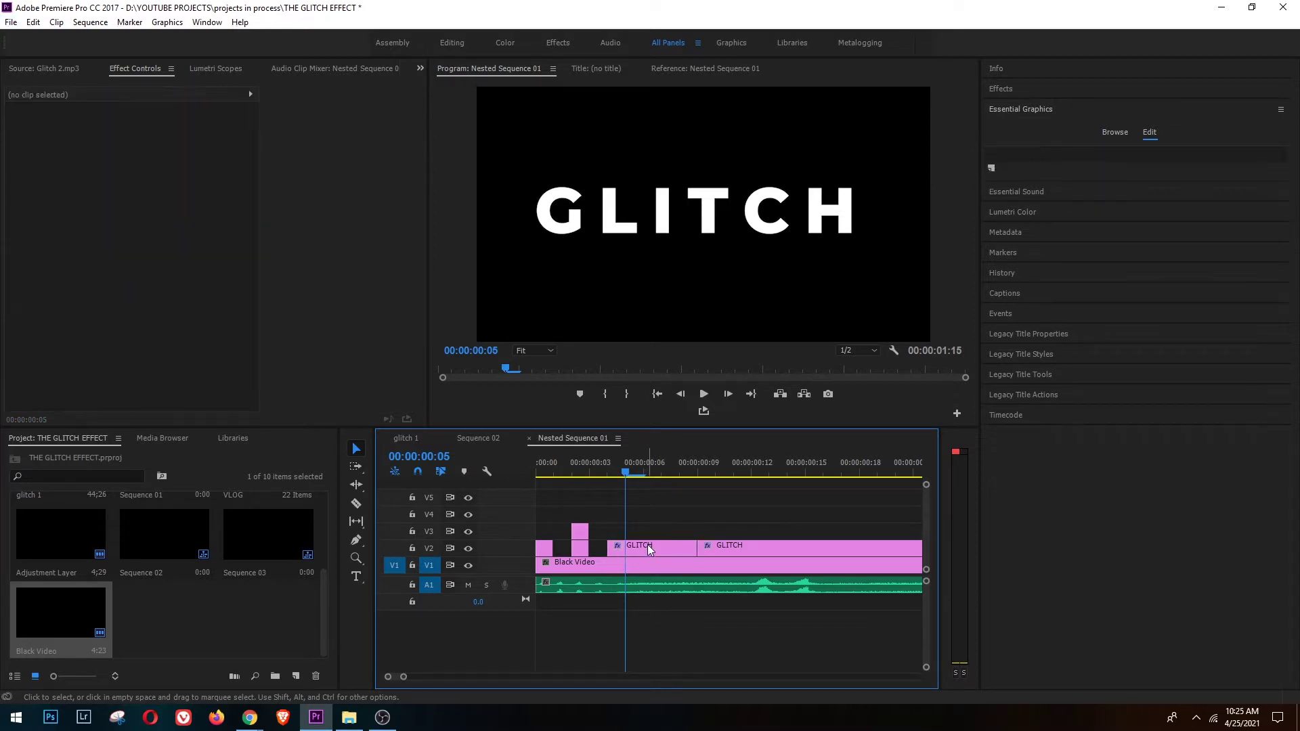
drag(647, 545, 653, 515)
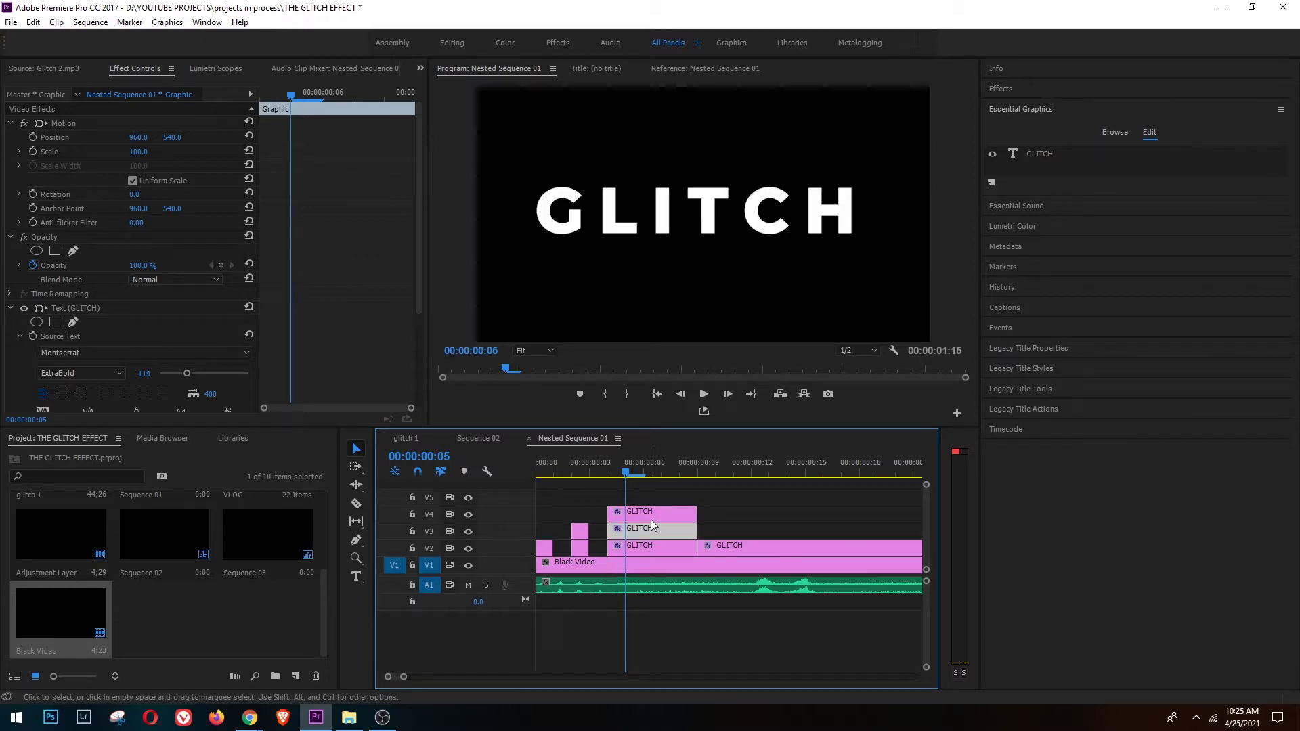
Offset the V4 title copy to X position 926 and make it red with the Screen blend mode.
click(652, 516)
drag(138, 138, 115, 138)
click(1083, 153)
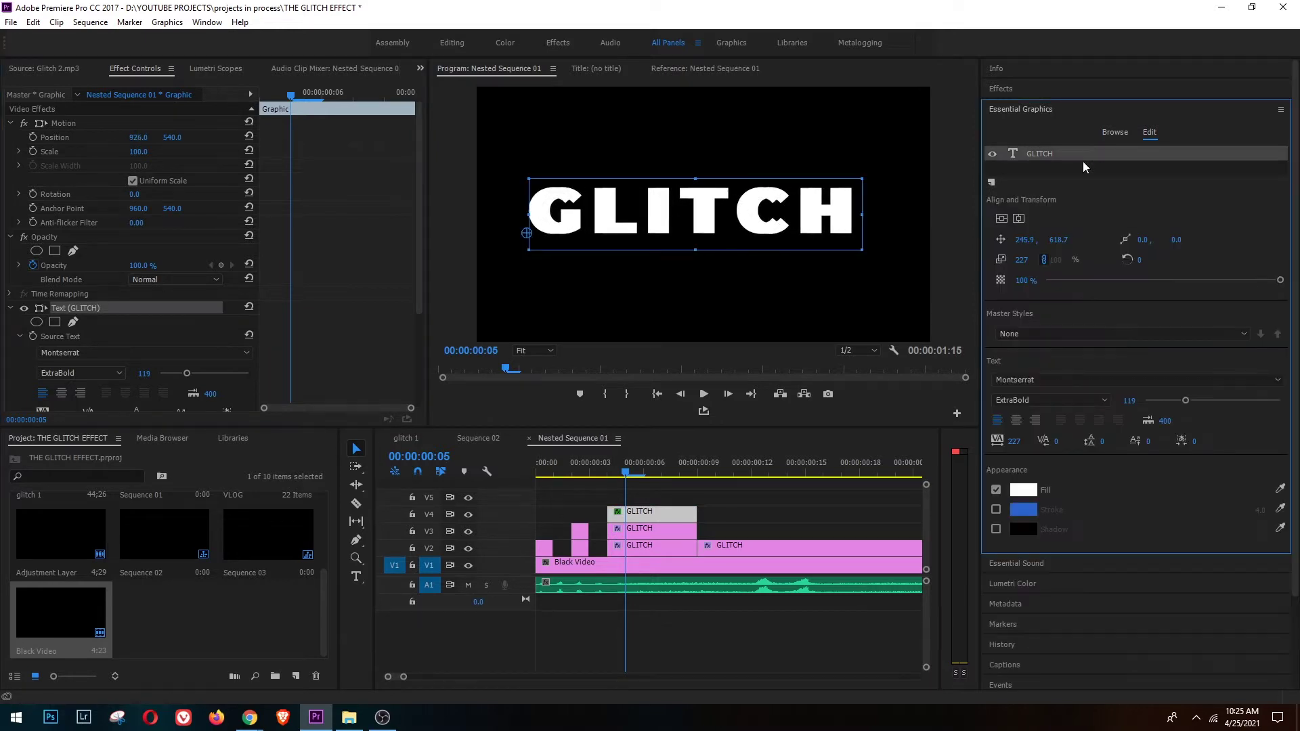
click(1022, 491)
click(796, 287)
click(1029, 492)
drag(642, 361, 639, 453)
click(799, 285)
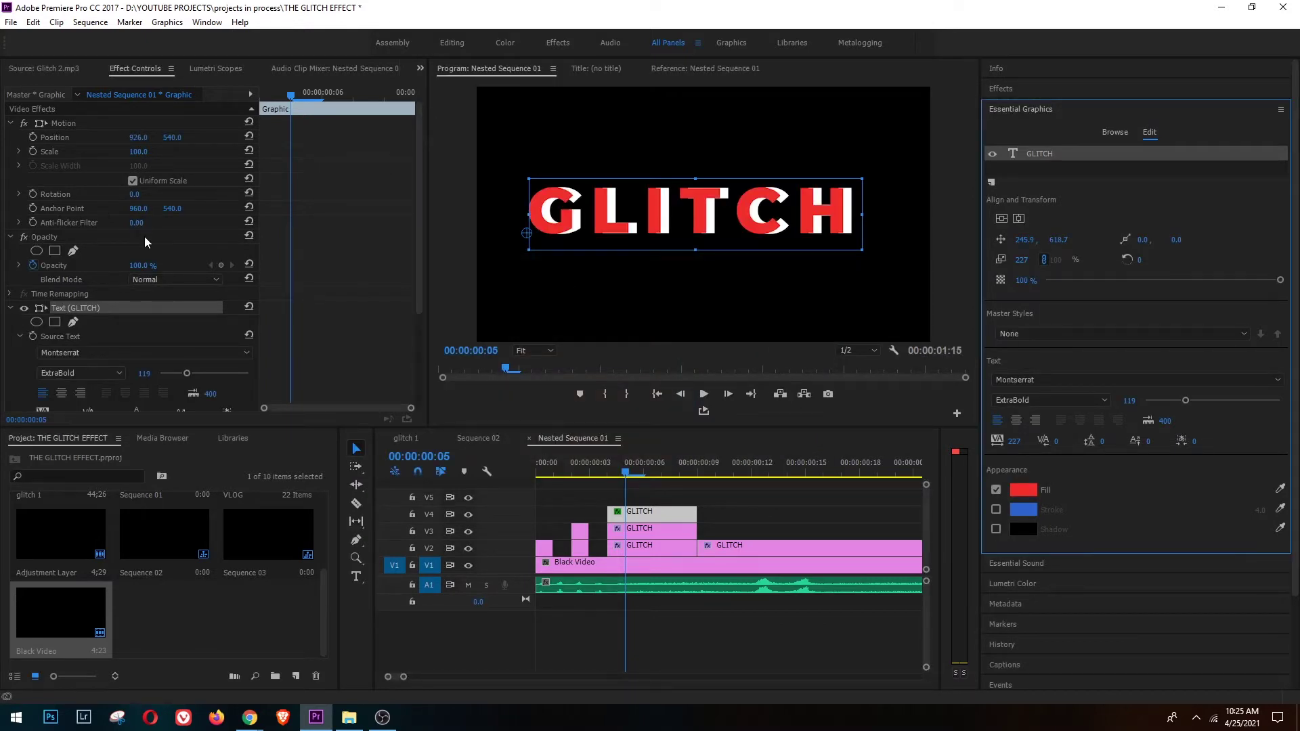
click(172, 280)
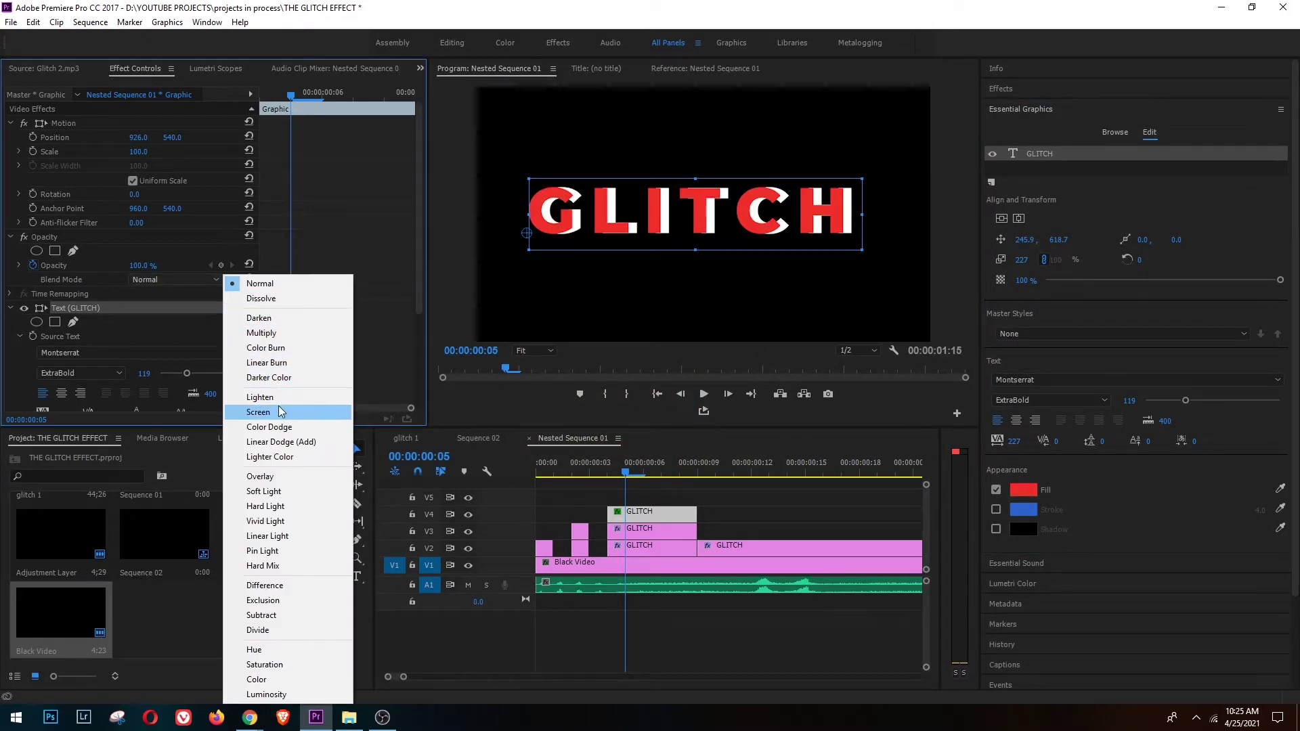
click(280, 411)
Offset the V2 title piece under the stack to X position 1010 and change its fill to light blue.
click(652, 545)
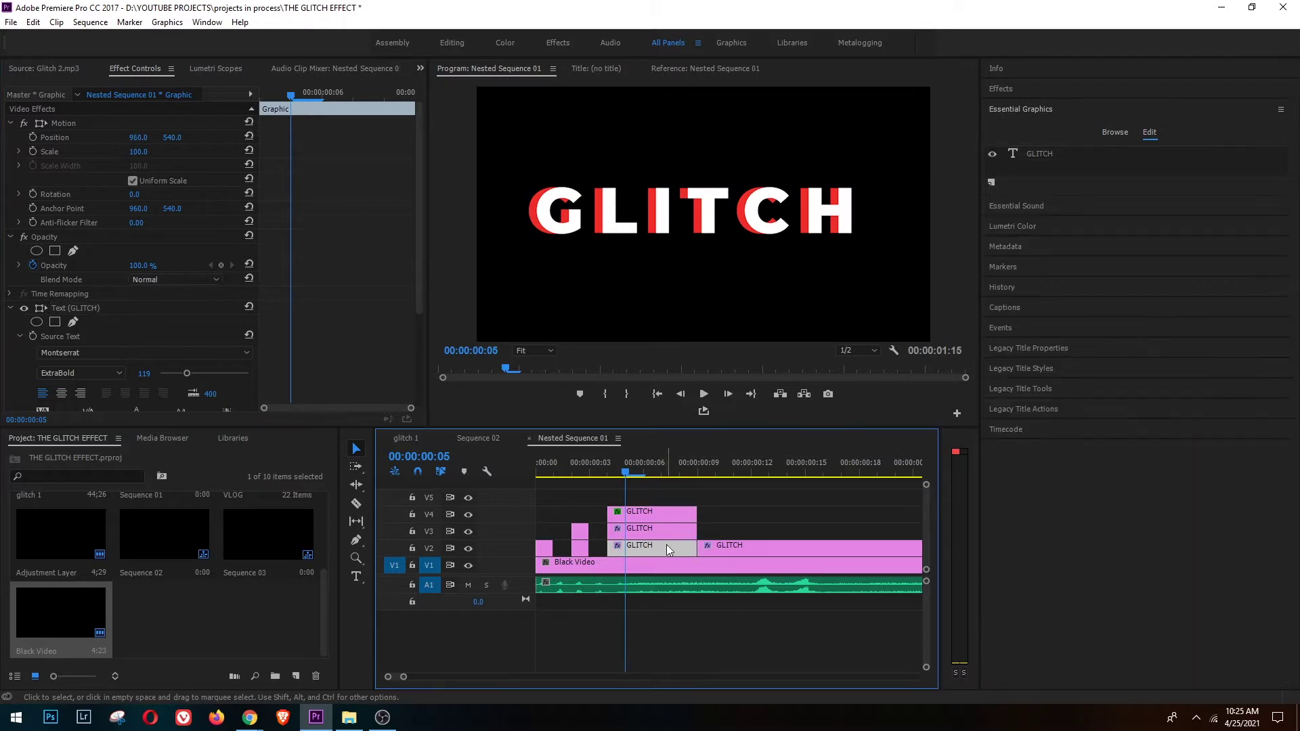
click(1033, 151)
drag(138, 137, 172, 137)
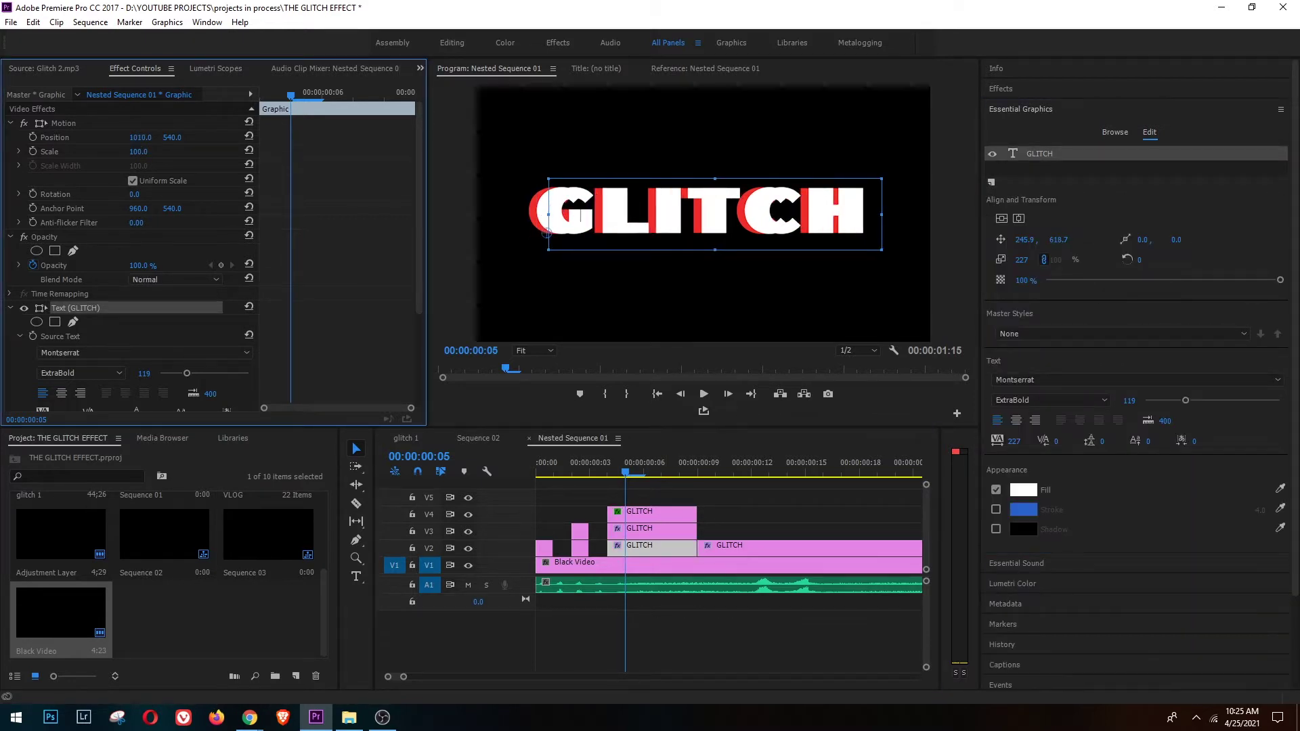
click(1023, 489)
drag(689, 383, 691, 391)
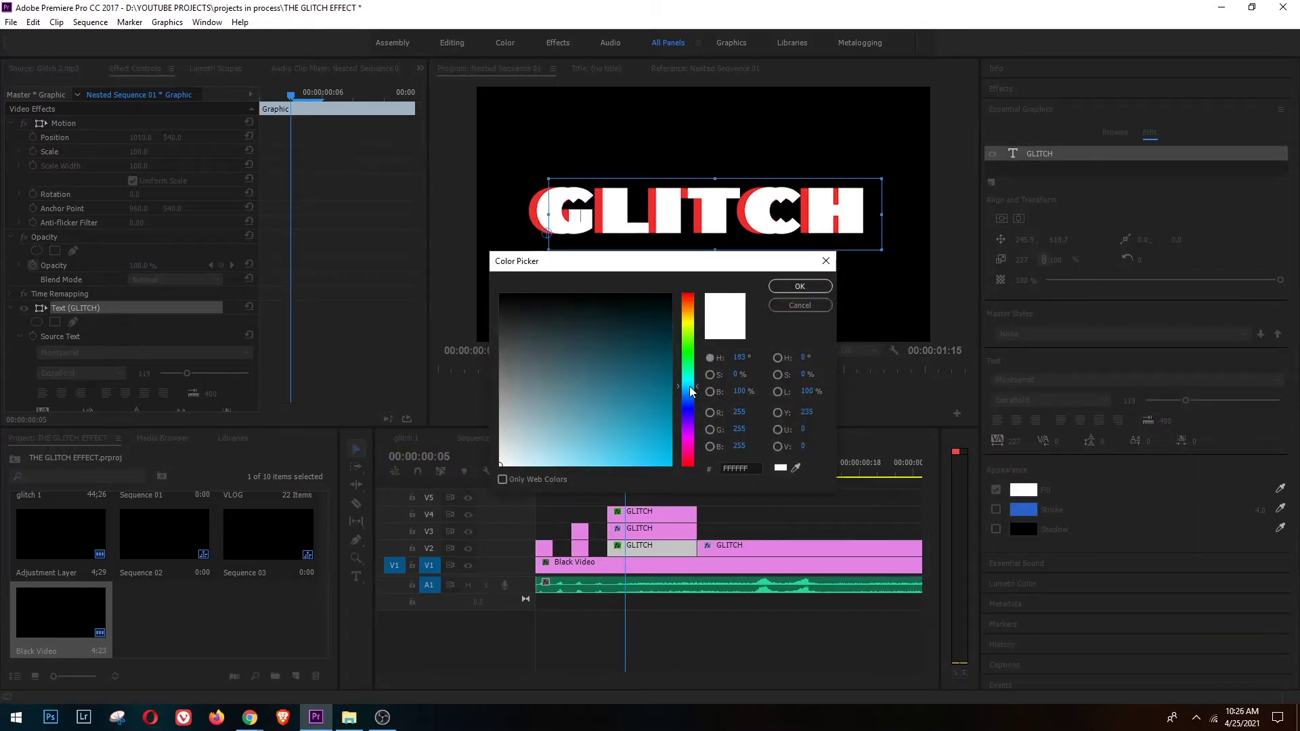
click(636, 448)
click(800, 286)
Cut the stacked title copies into short pieces and delete the red V4 piece between frames 5 and 7.
key(c)
click(662, 547)
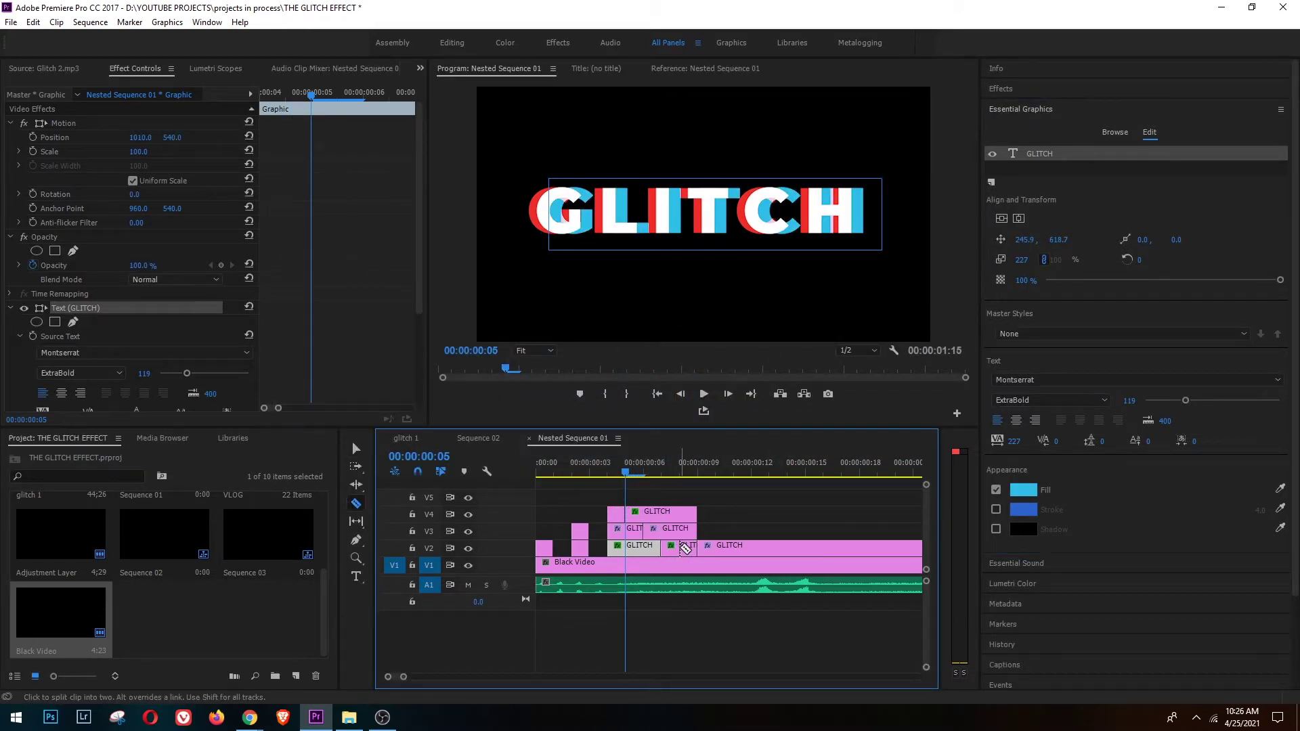
click(660, 513)
key(v)
click(643, 519)
key(Delete)
Remove the V3 title piece between frames 5 and 6, and move the first red V4 piece to start at frame 5.
key(c)
click(626, 533)
key(v)
click(632, 534)
key(Delete)
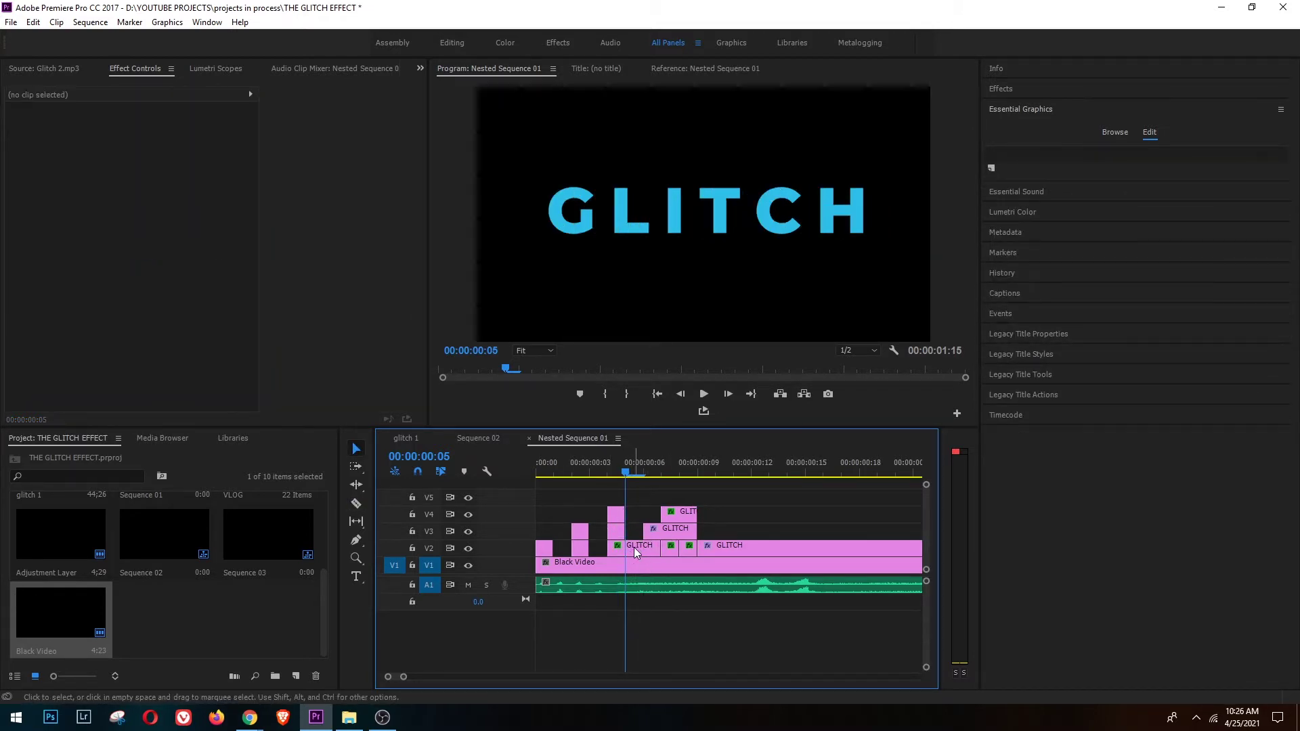
drag(617, 517, 636, 518)
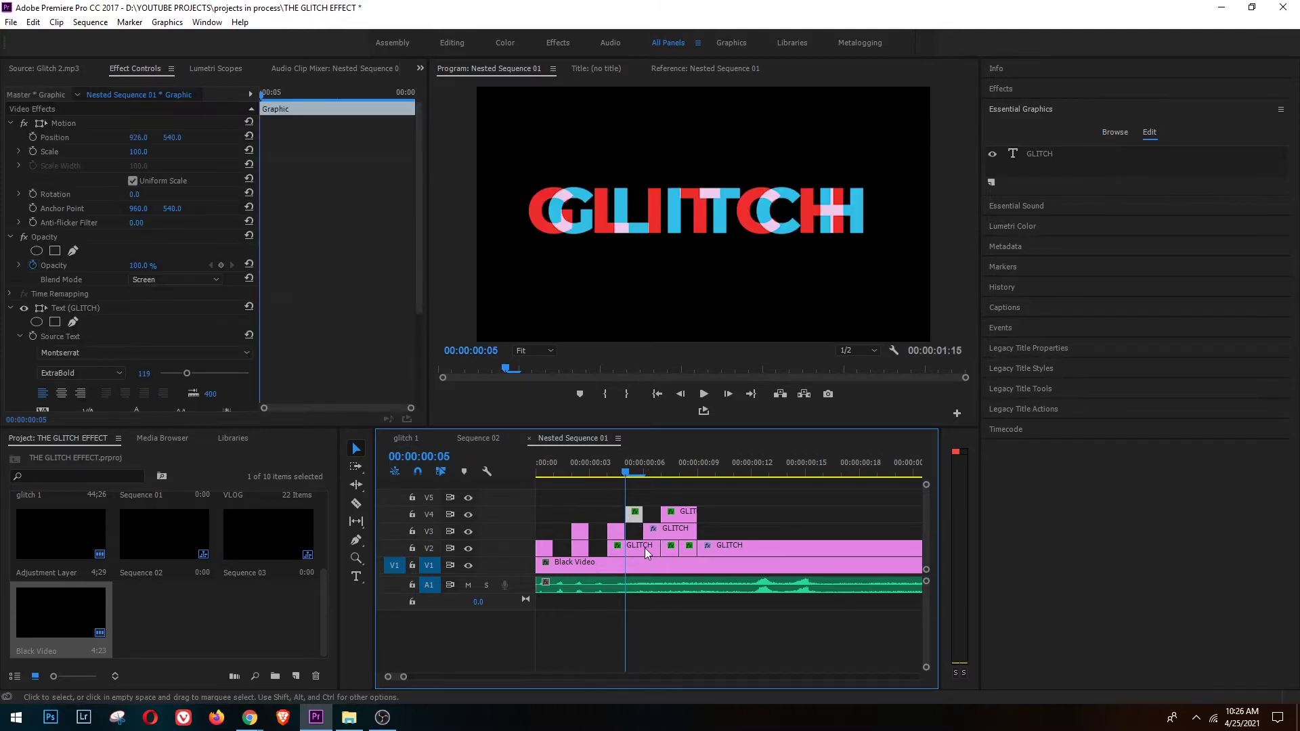
Find the Wave Warp effect and apply it to the light blue title piece on V2.
click(614, 551)
click(1010, 89)
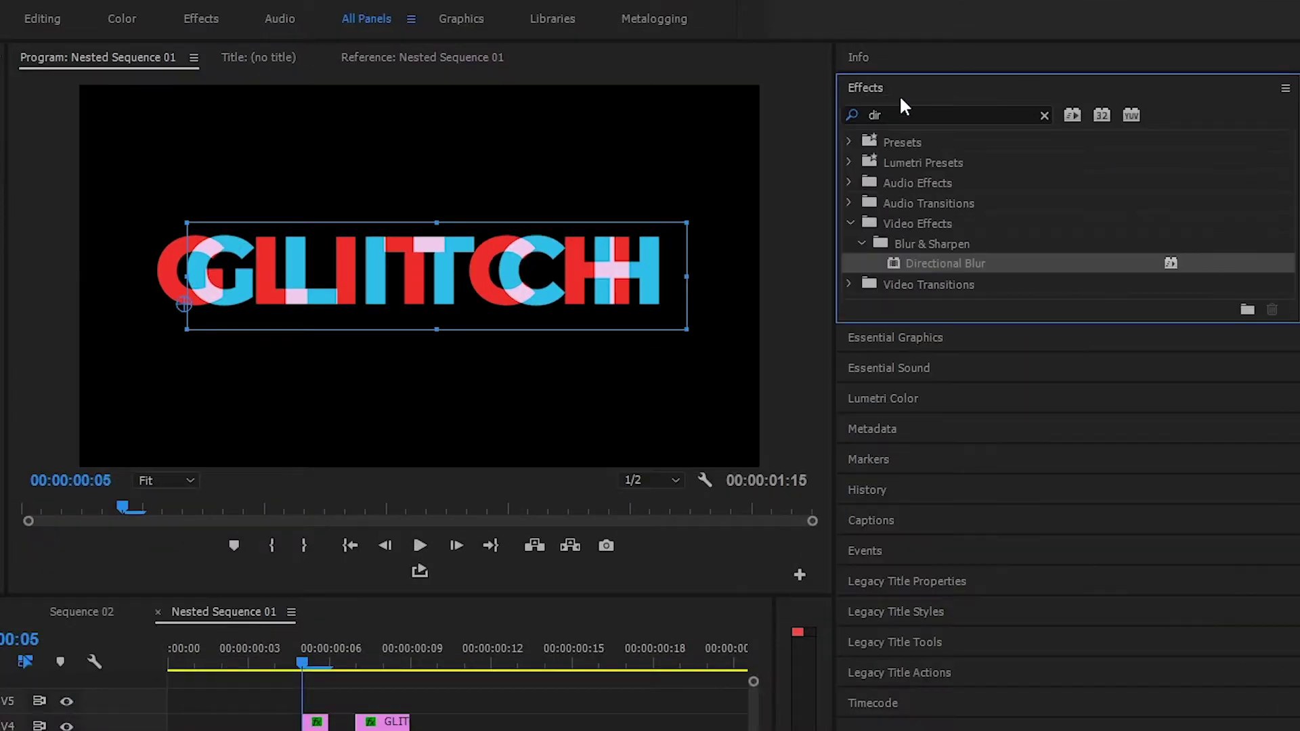
click(1120, 107)
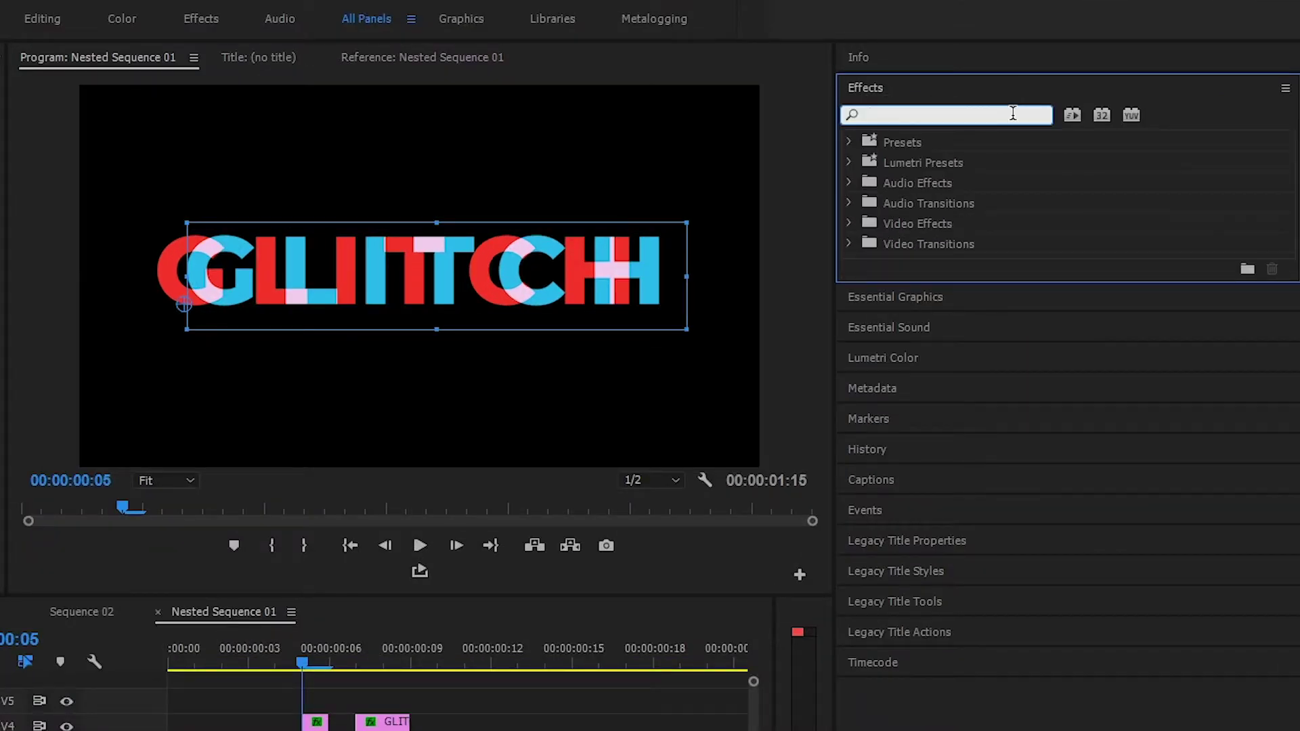
text(WAV)
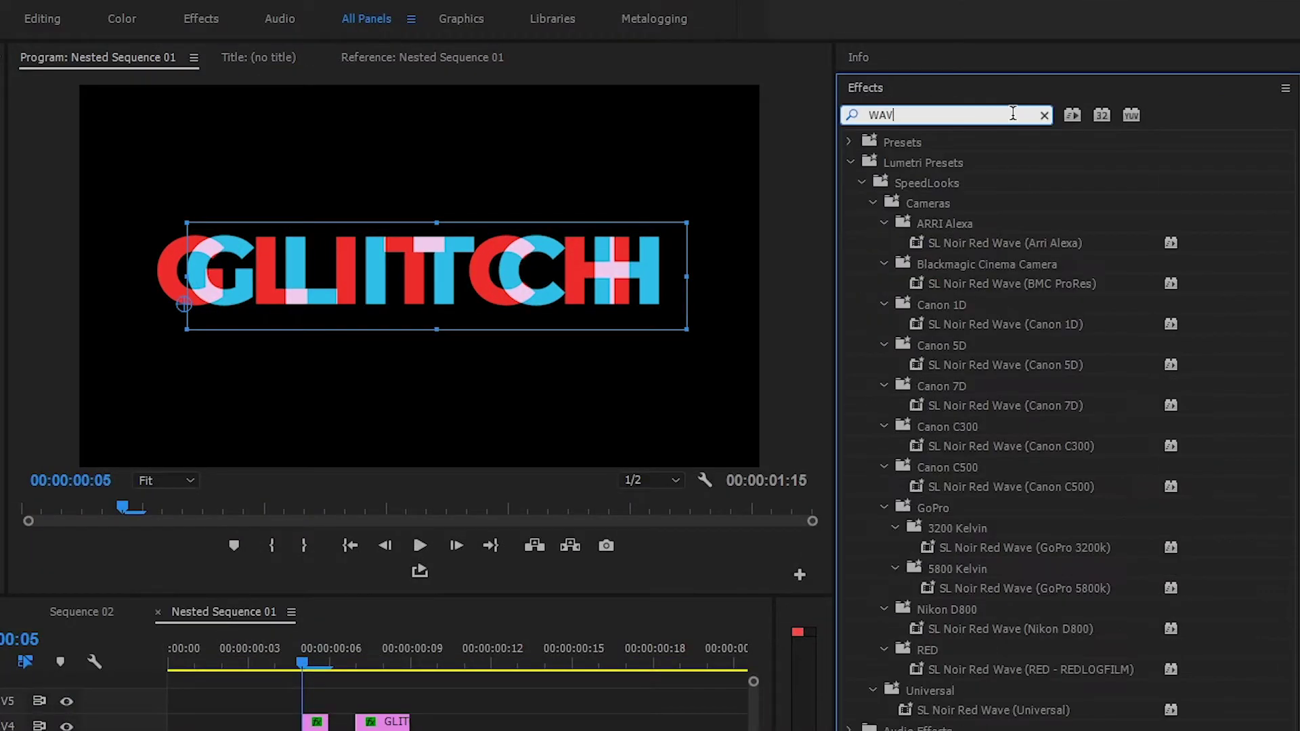
drag(948, 610, 315, 578)
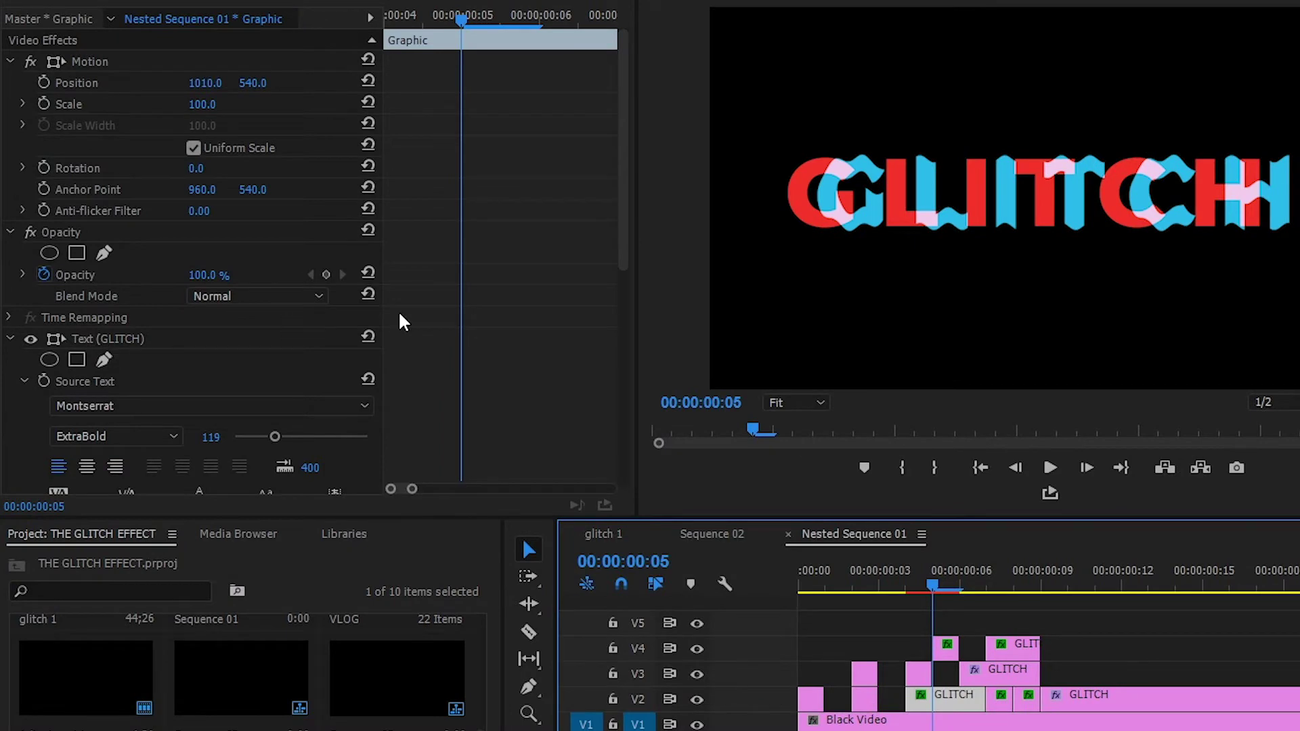
Set the wave type of the blue title's Wave Warp effect to Square.
drag(623, 155, 575, 383)
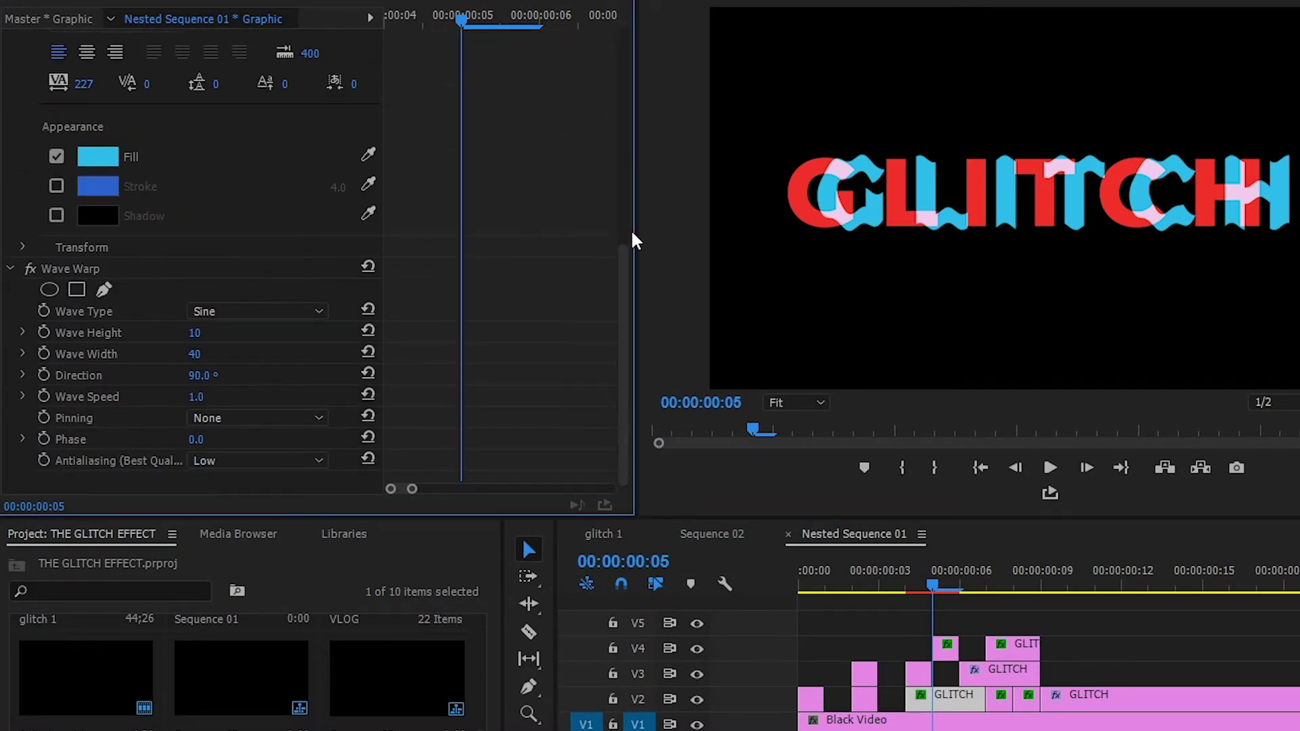
drag(620, 256, 627, 185)
click(25, 109)
click(255, 311)
click(251, 354)
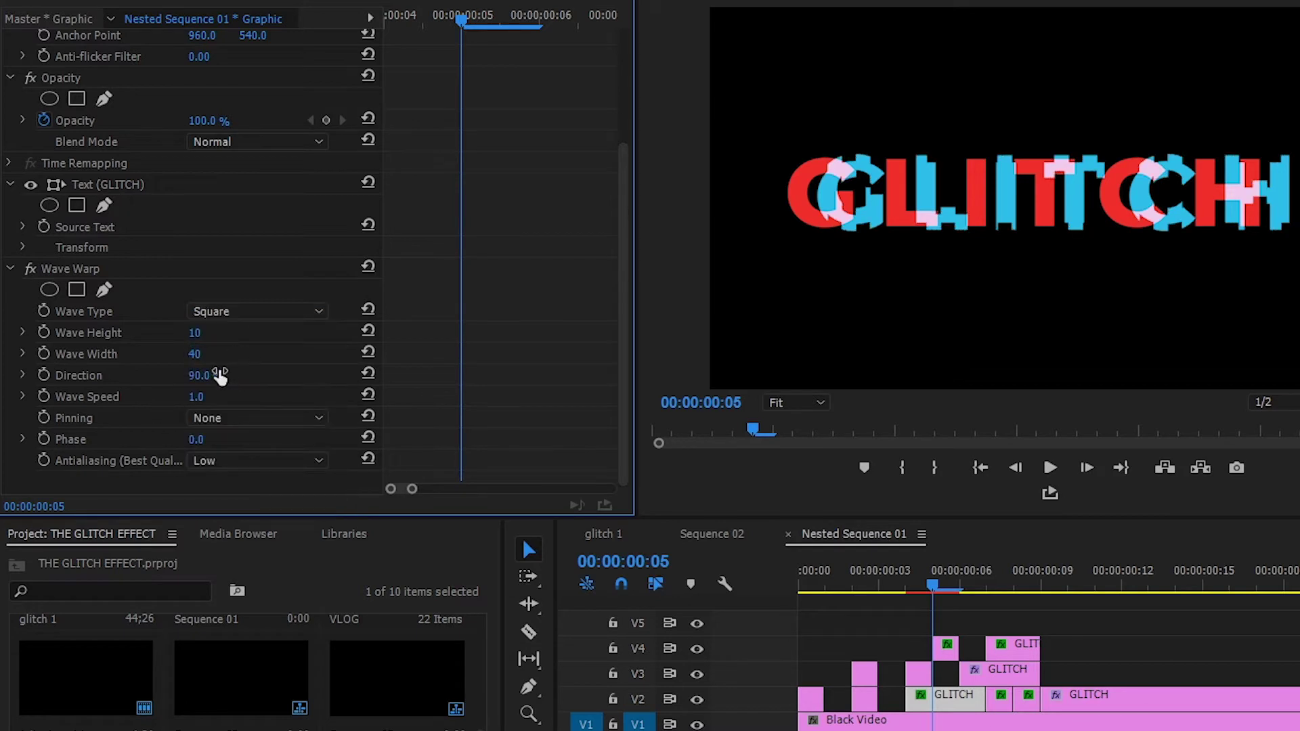
Set the blue title's Wave Warp direction to 180°, wave height to 8 and wave width to 32.
click(218, 374)
text(180)
key(Return)
mouse_move(196, 333)
mouse_down()
mouse_move(214, 333)
mouse_move(197, 334)
mouse_up()
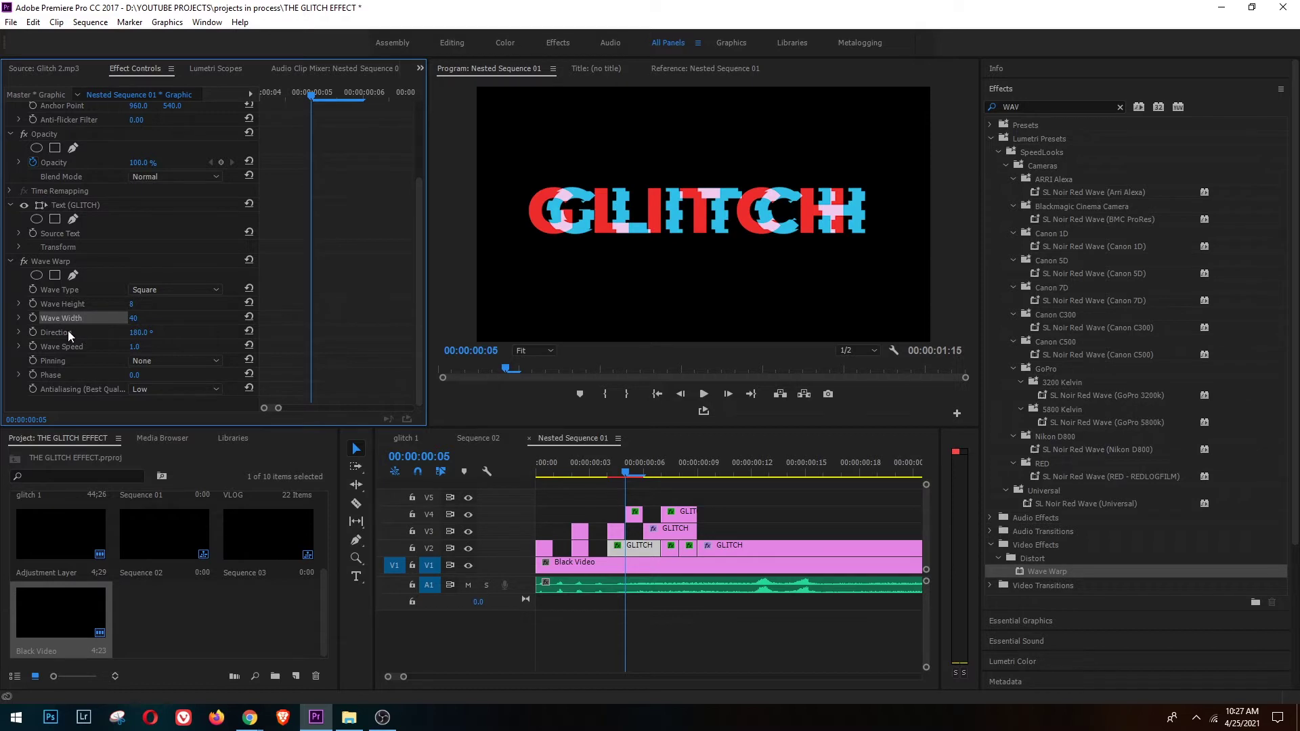
drag(133, 320, 126, 317)
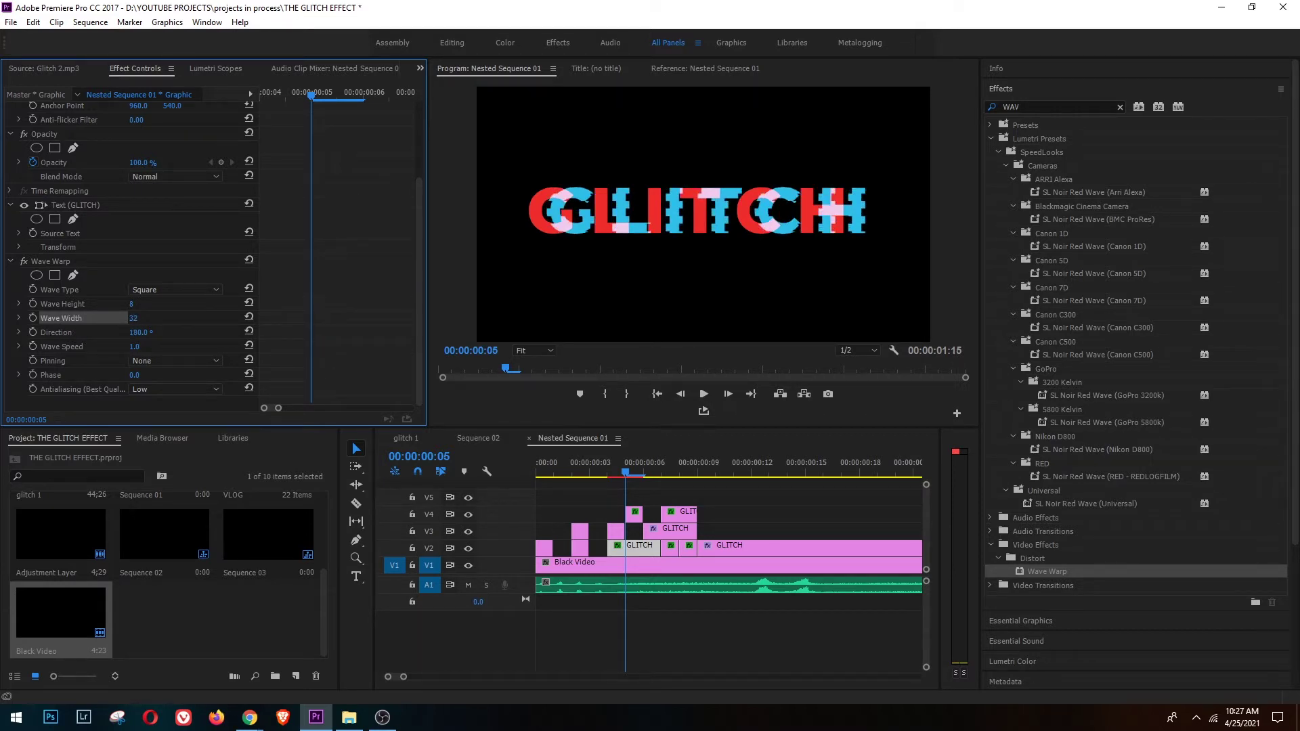
Apply the Wave Warp effect to the red title piece on V4 at frame 5.
click(634, 516)
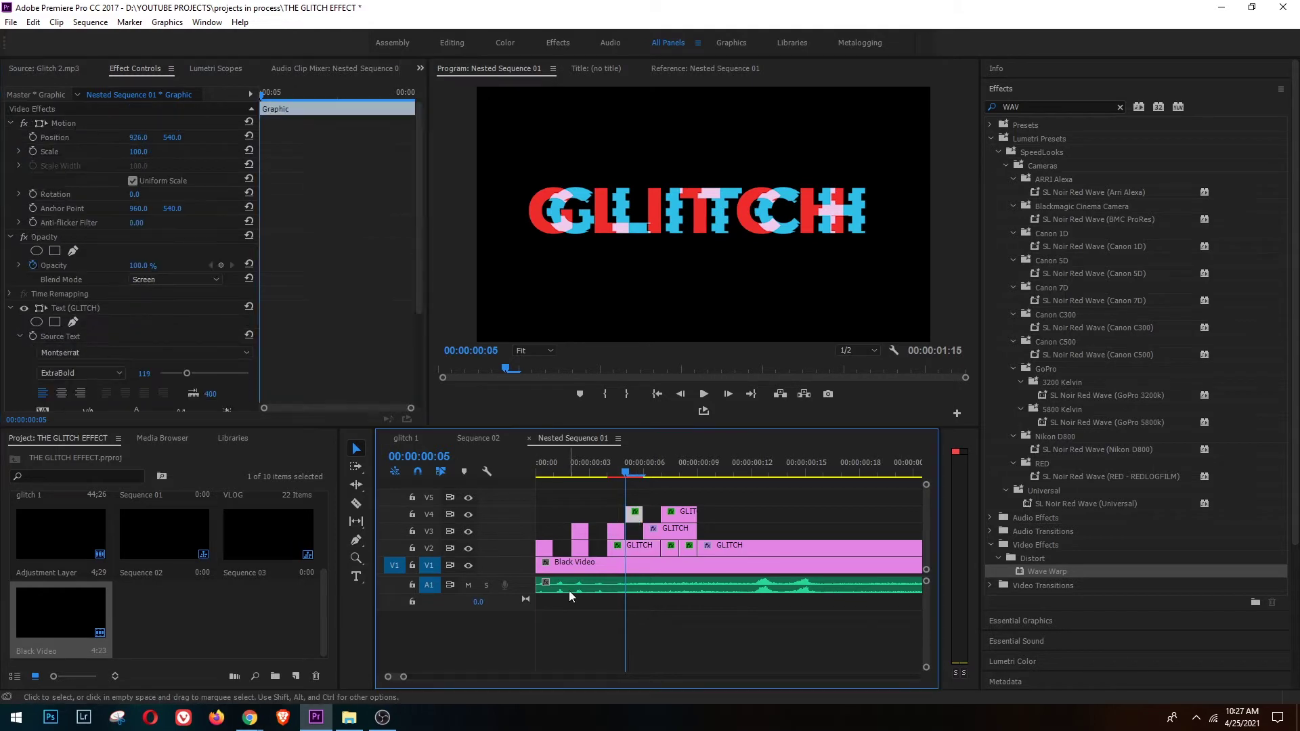
click(1053, 572)
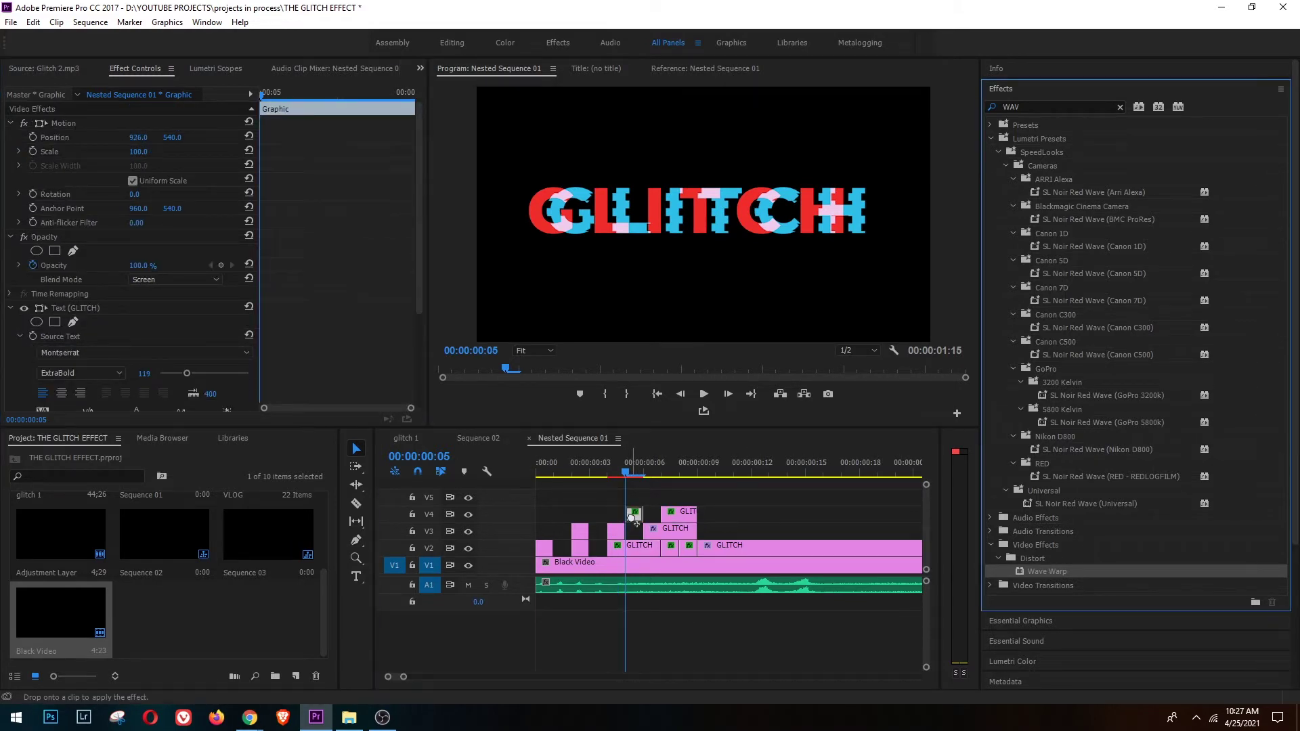
click(12, 309)
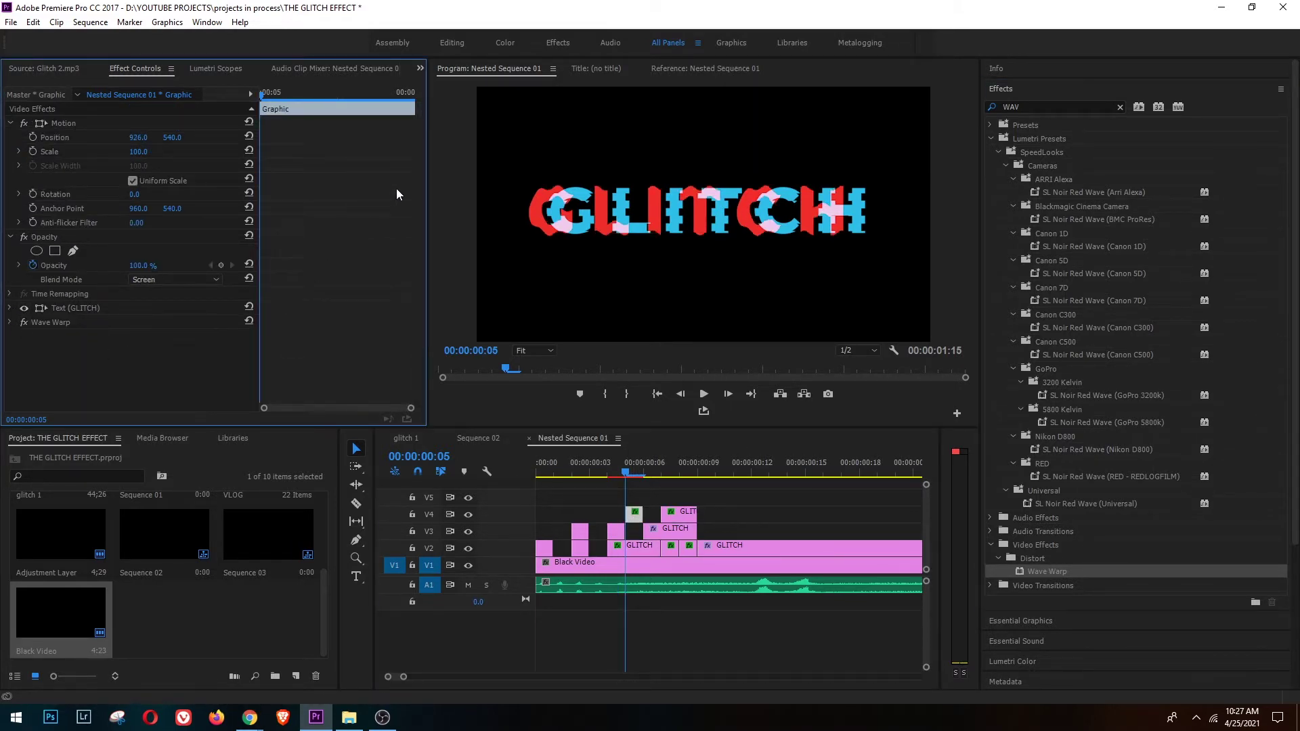
Set the red title's Wave Warp to Smooth Noise with a direction of 180°, and adjust its wave height.
click(113, 324)
click(10, 322)
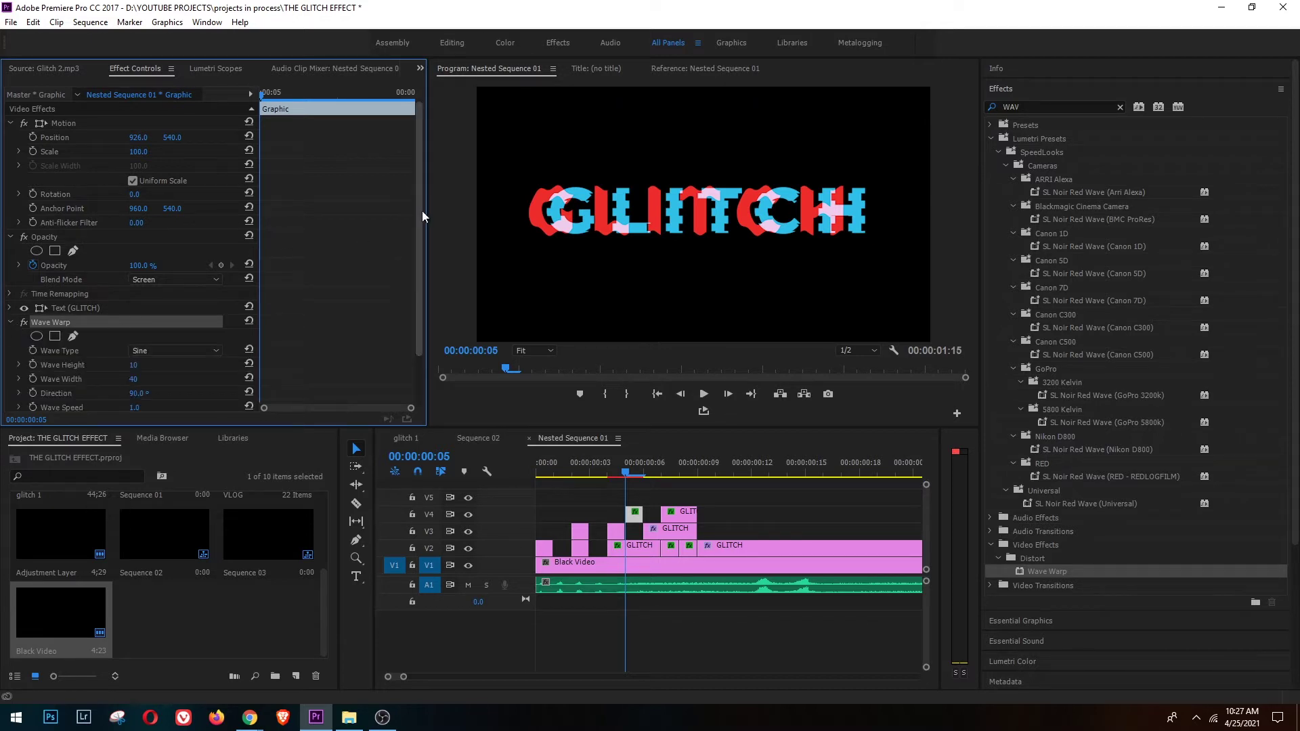
drag(421, 209, 421, 260)
click(175, 290)
click(173, 430)
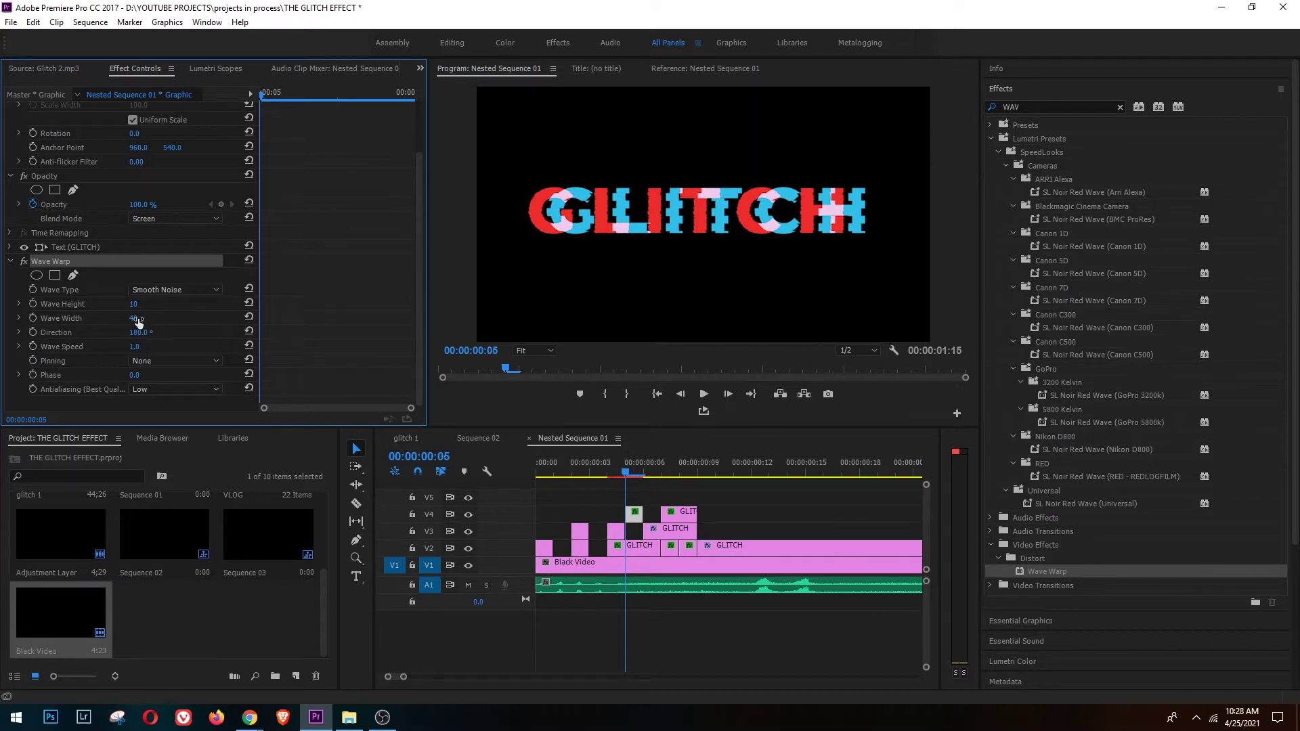
mouse_move(136, 304)
mouse_down()
mouse_move(151, 304)
mouse_move(101, 332)
mouse_move(122, 304)
mouse_move(137, 318)
mouse_move(116, 318)
mouse_move(153, 306)
mouse_up()
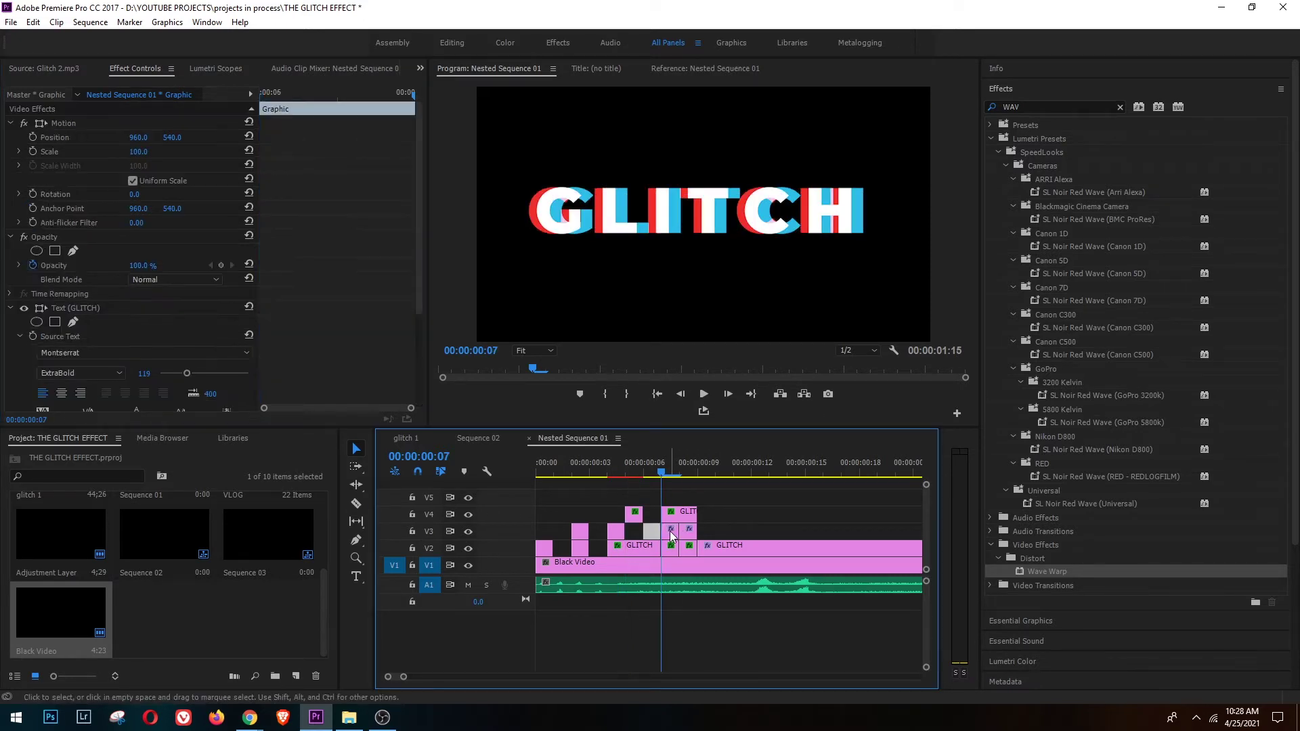
Turn the V3 title piece at frame 7 into an outline with a white stroke and no fill.
click(669, 531)
click(12, 311)
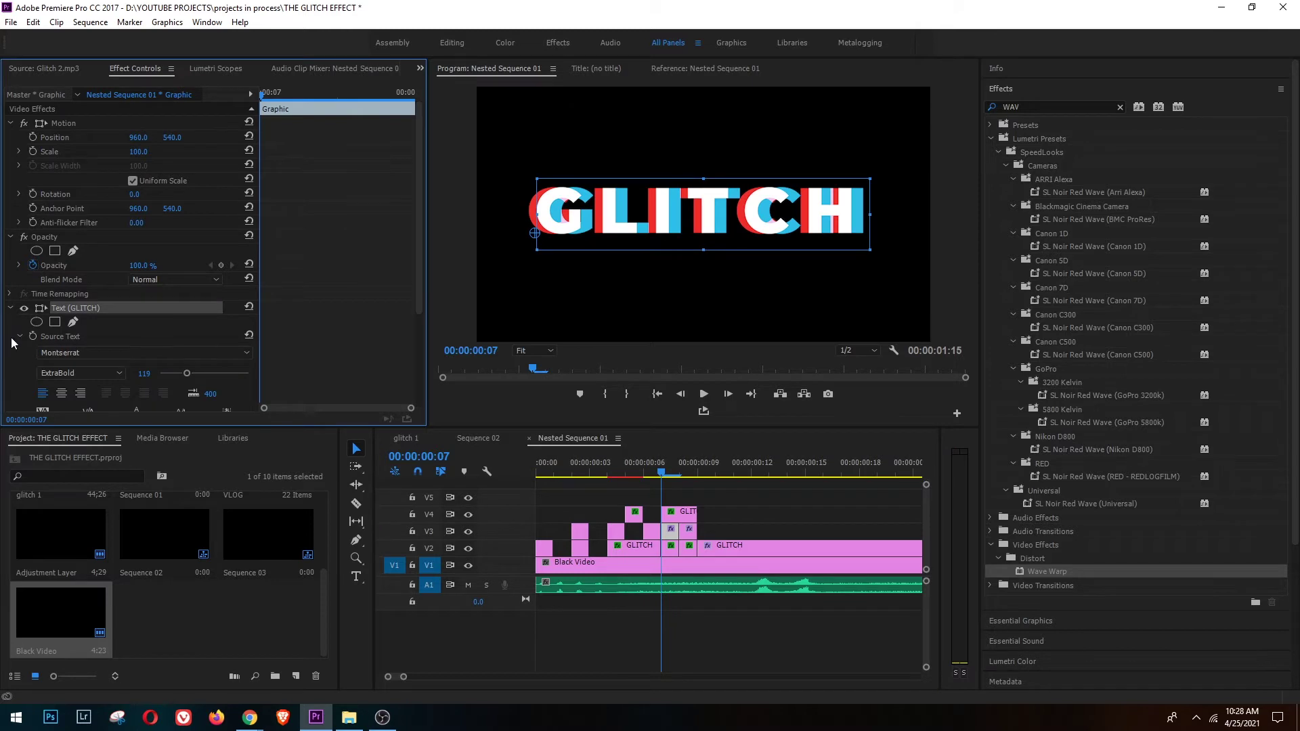
scroll(420, 325, down, 4)
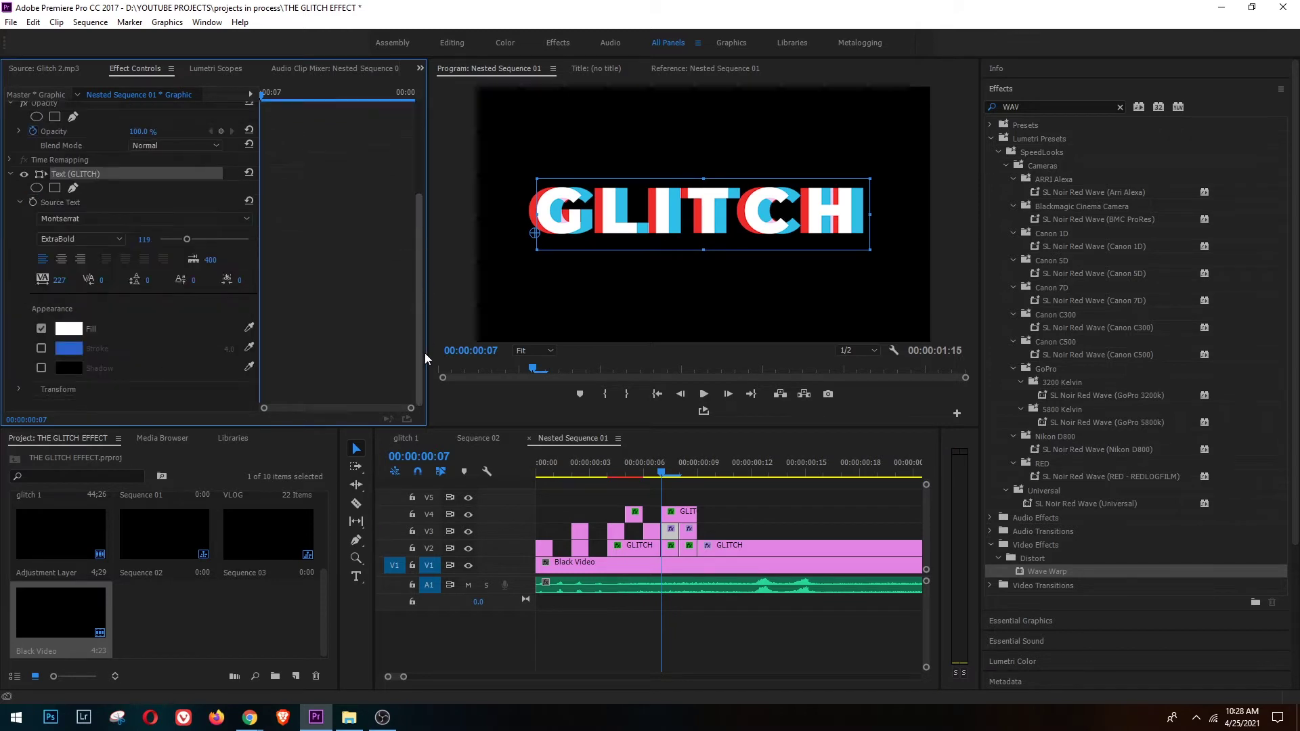
click(42, 347)
click(68, 349)
drag(519, 307, 491, 102)
click(799, 287)
click(41, 329)
Set the motion scale of the outlined V3 title piece to 118.
drag(419, 265, 428, 213)
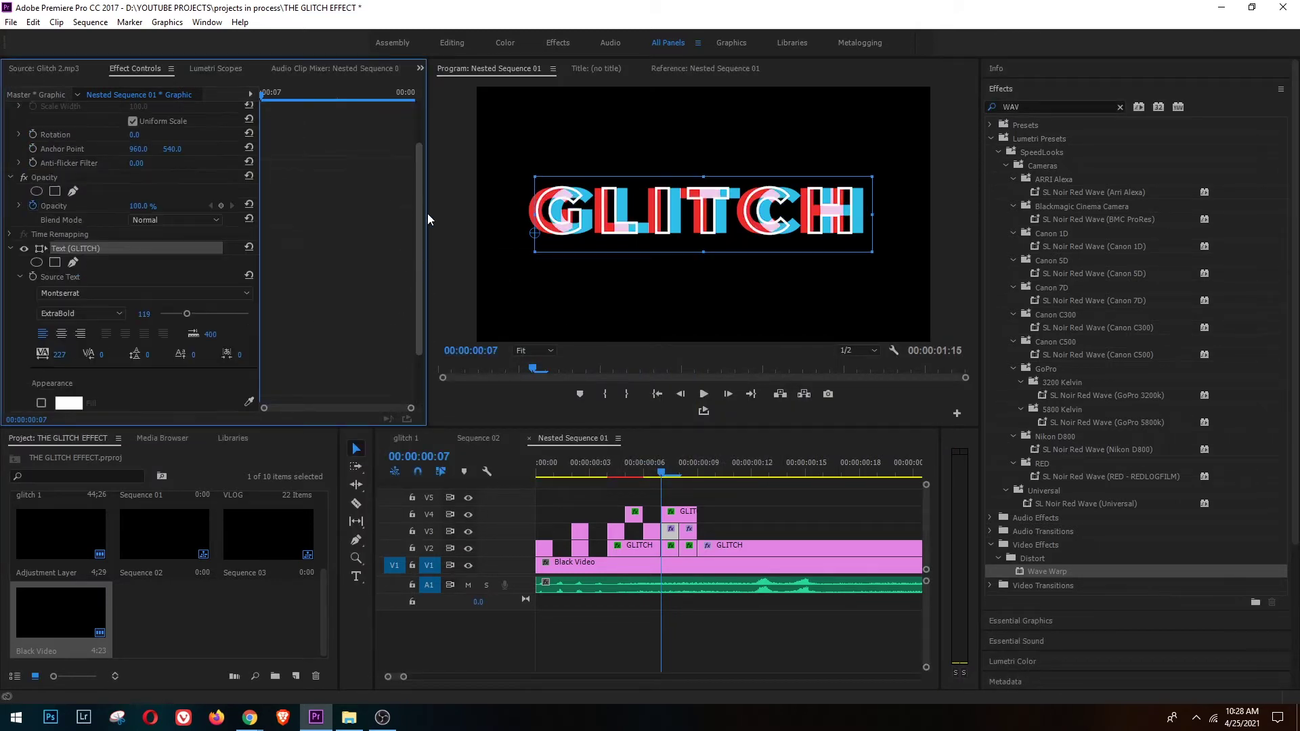
scroll(166, 160, up, 1)
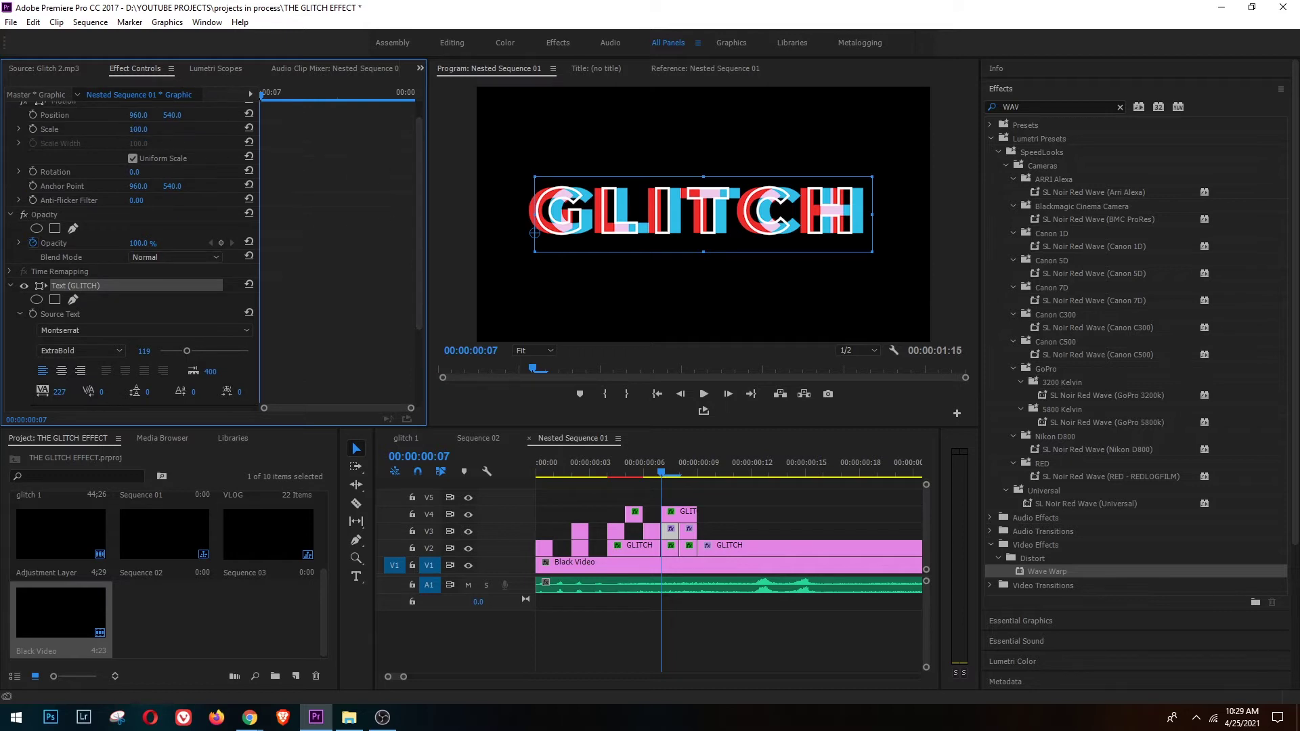
mouse_move(138, 130)
mouse_down()
mouse_move(205, 129)
mouse_move(150, 130)
mouse_up()
Cut the V2 title at frame 12 and delete the piece between frames 9 and 12.
click(659, 472)
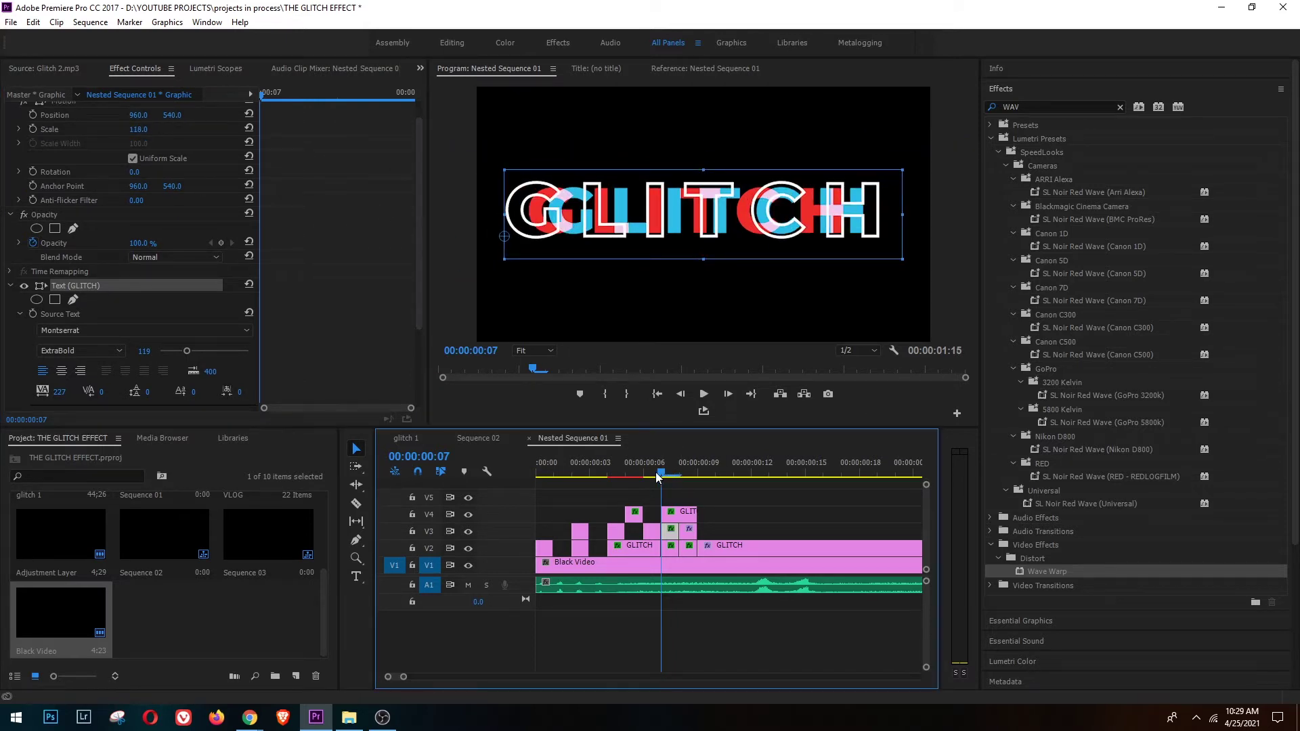
drag(659, 472, 700, 467)
key(c)
click(751, 547)
key(v)
click(727, 547)
key(Delete)
click(725, 563)
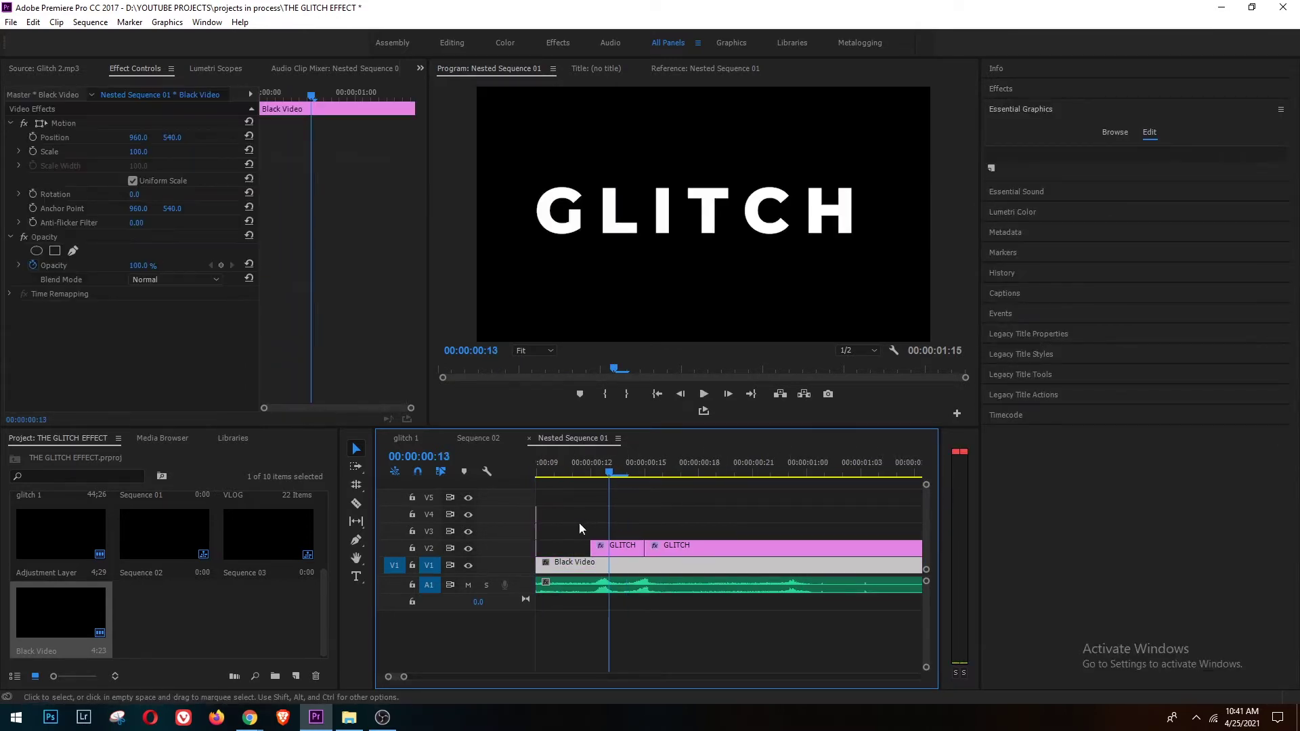
Cut out and delete the one-frame V2 title piece at frame 13.
click(618, 550)
key(v)
click(619, 552)
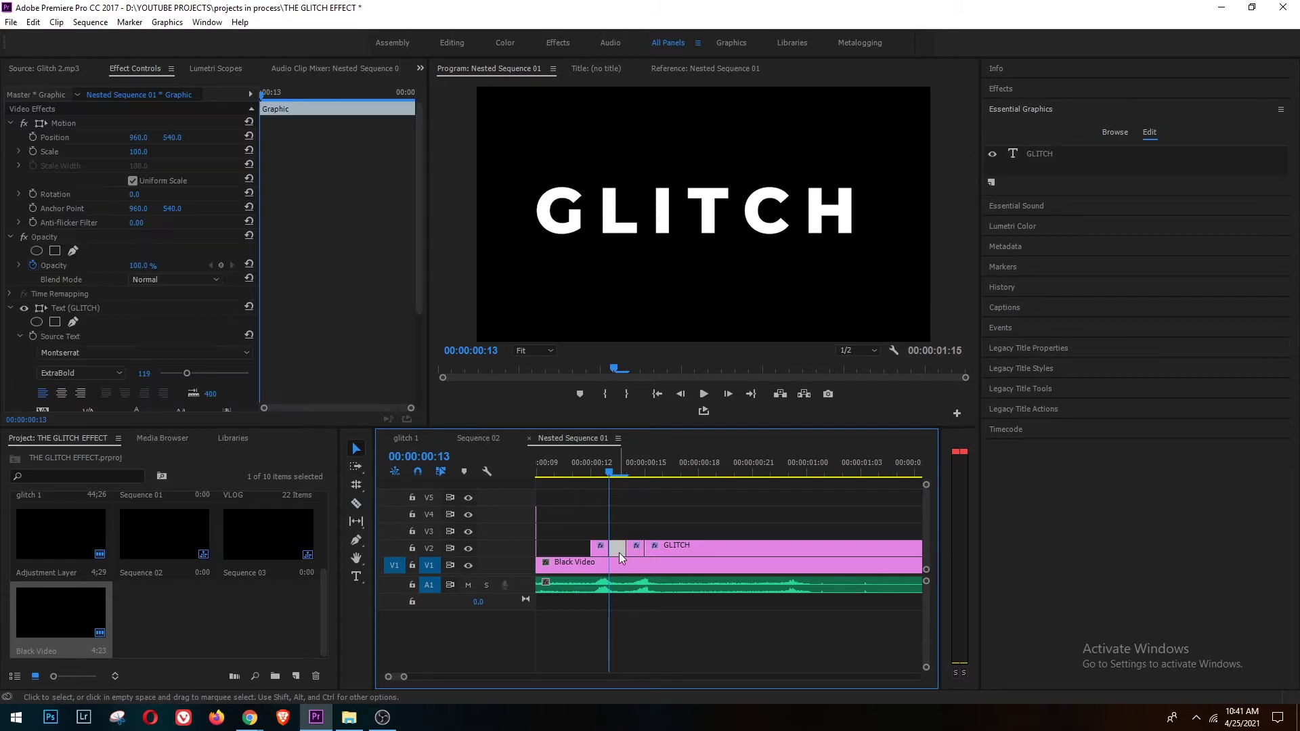
key(Delete)
Turn the V2 title piece at frame 14 into an outline with a white stroke and no fill.
drag(610, 470, 627, 472)
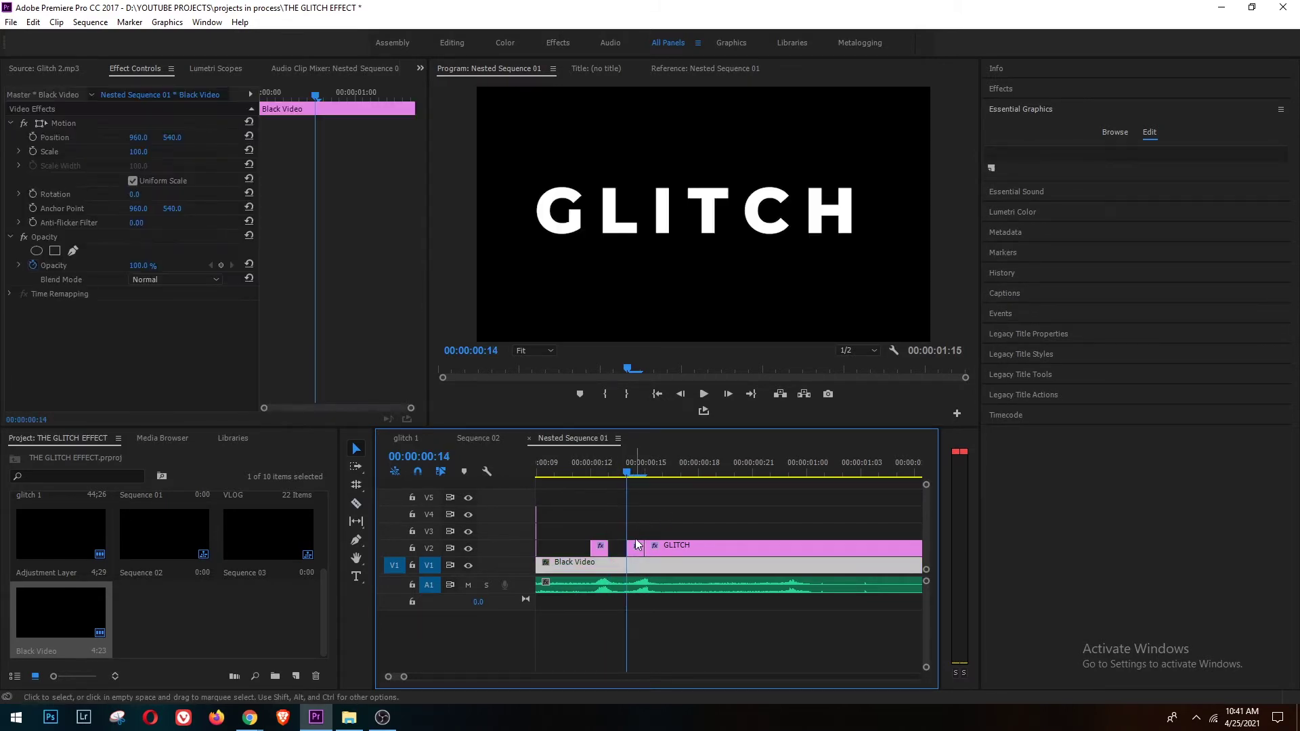
click(635, 549)
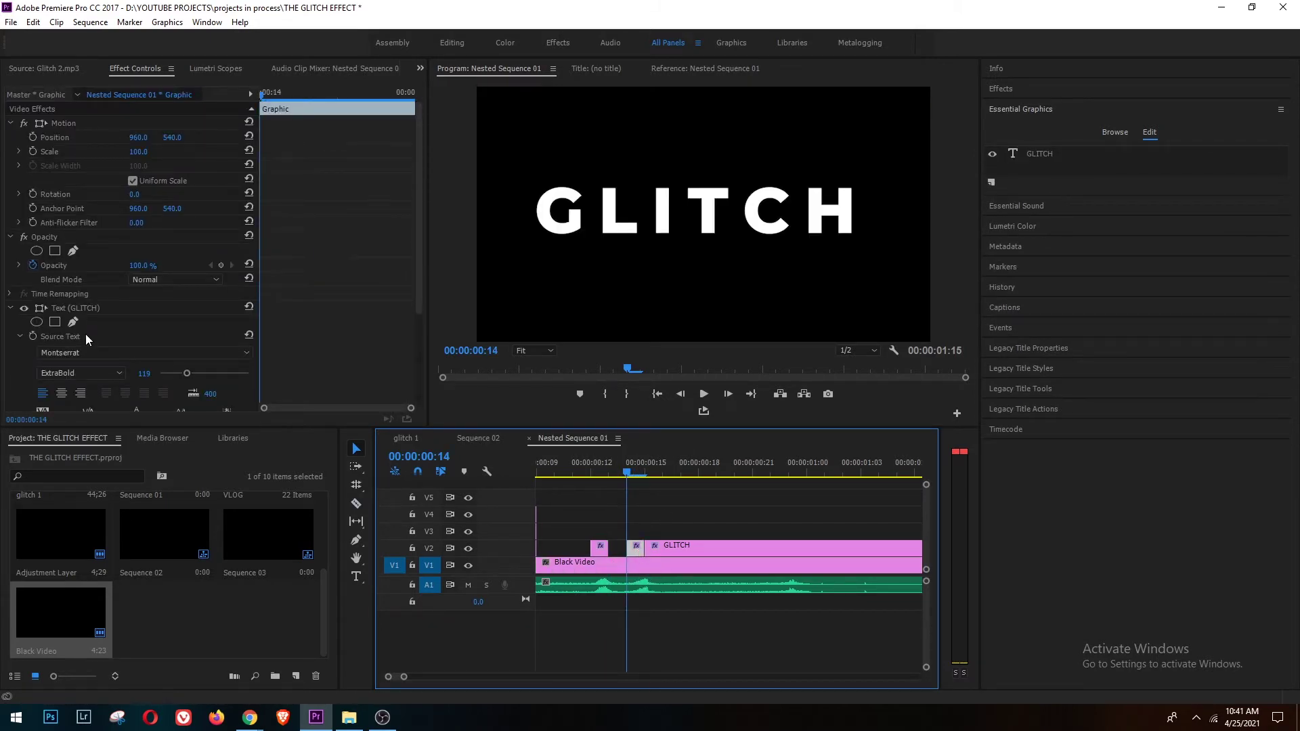
drag(418, 195, 418, 291)
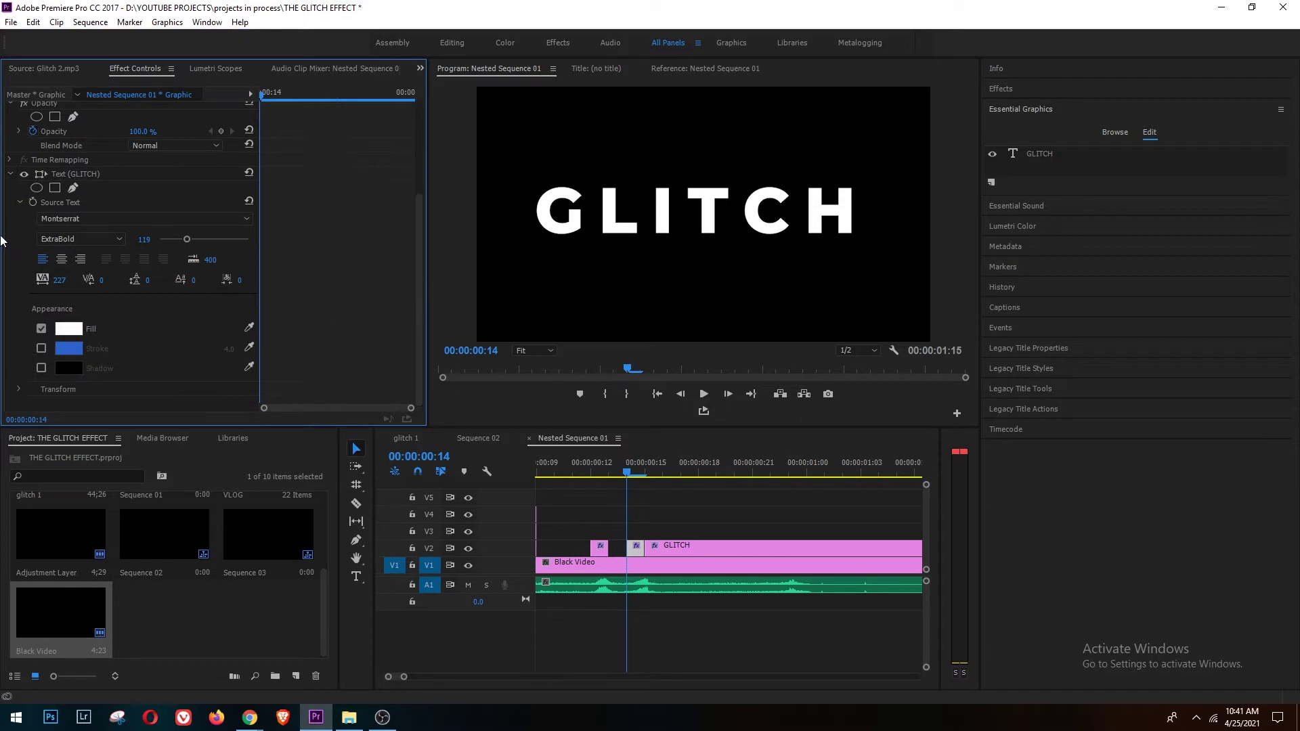
click(41, 329)
click(41, 348)
click(71, 348)
drag(582, 438, 466, 458)
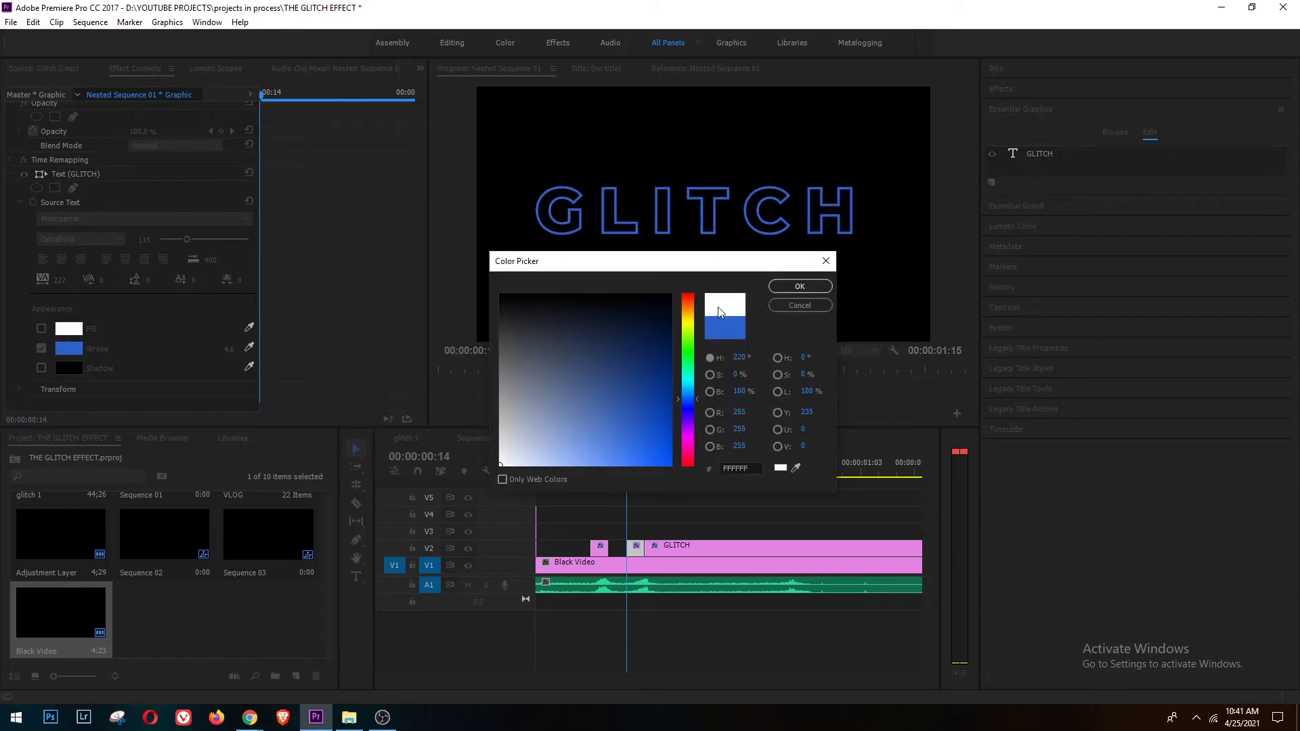
click(799, 287)
Scale the outlined V2 title's text to 272 and center it in the frame.
click(19, 202)
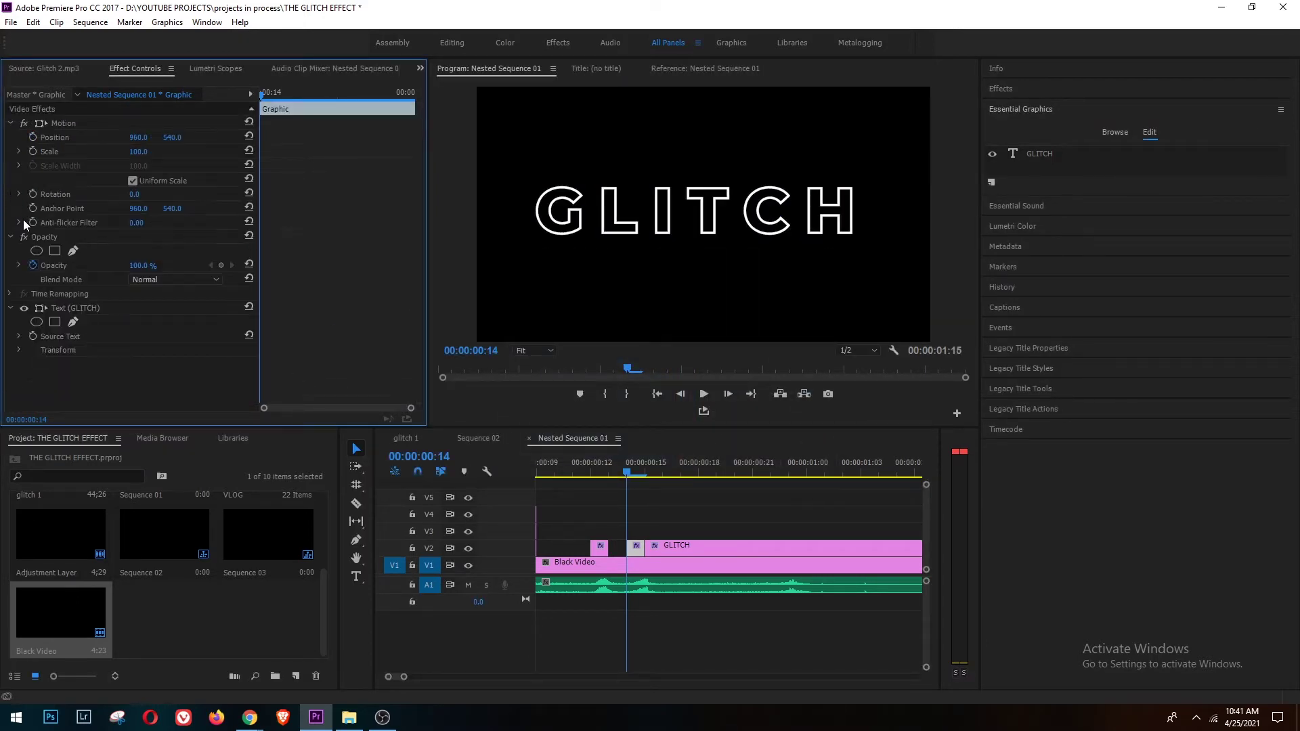
click(20, 350)
scroll(143, 339, down, 3)
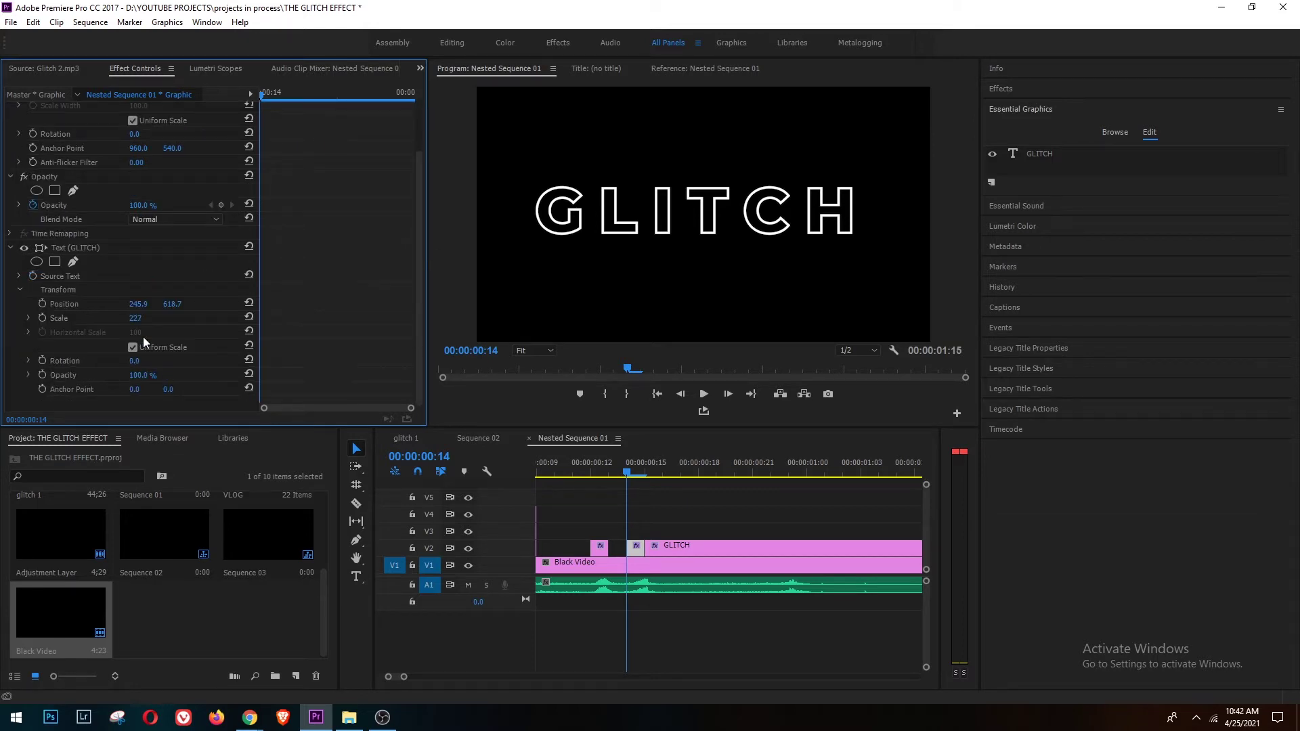
drag(135, 318, 166, 319)
click(1045, 154)
click(1002, 219)
click(1021, 221)
Find the Wave Warp effect and apply it to the outlined V2 title piece at frame 14.
click(1015, 89)
click(1024, 107)
text(WVA)
key(BackSpace)
key(BackSpace)
text(AV)
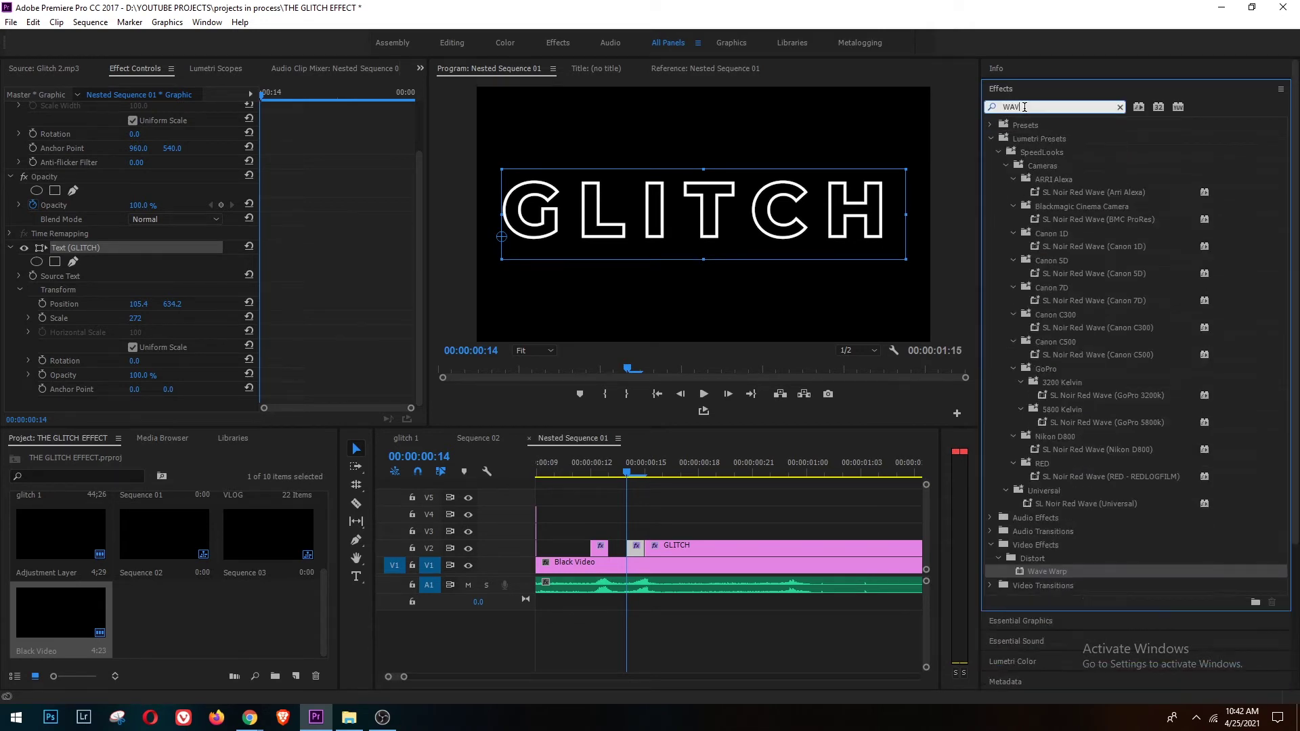
drag(1061, 580, 710, 547)
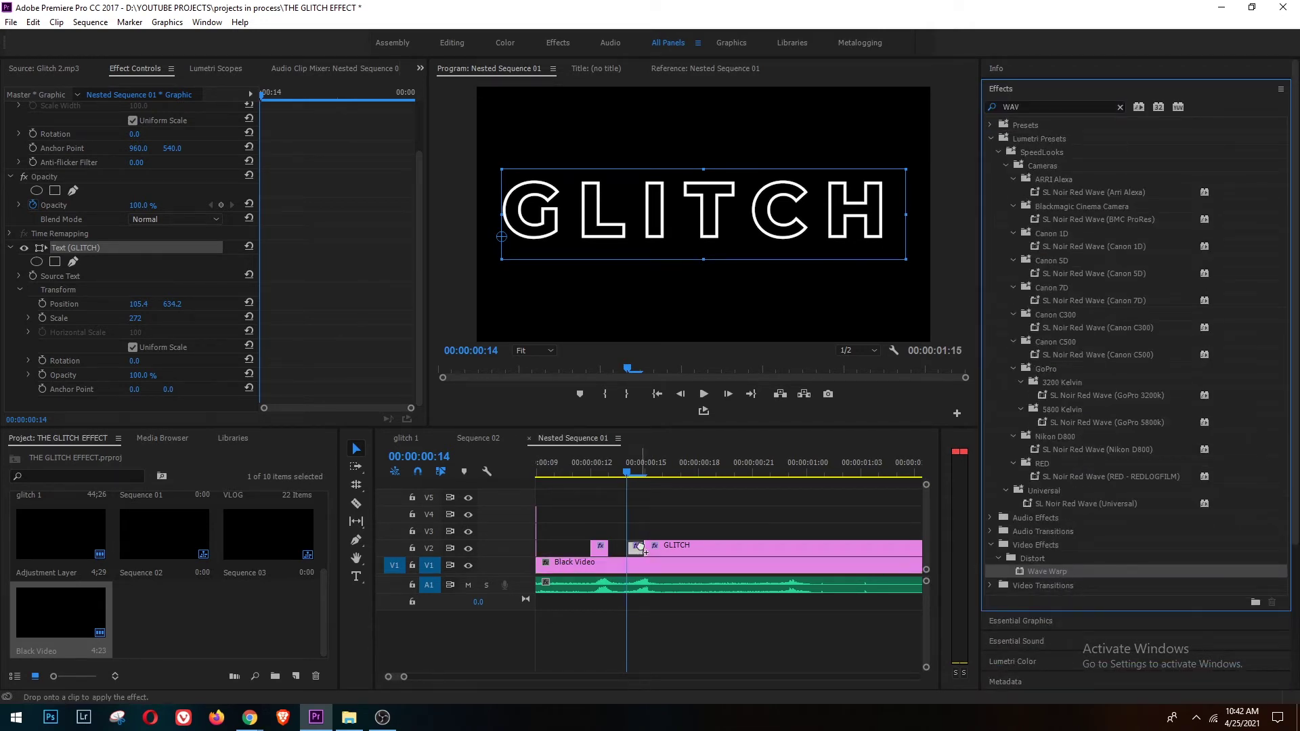
Set the outlined title's Wave Warp to Square with wave height -54 and direction 190°, and increase its wave width.
scroll(364, 348, down, 5)
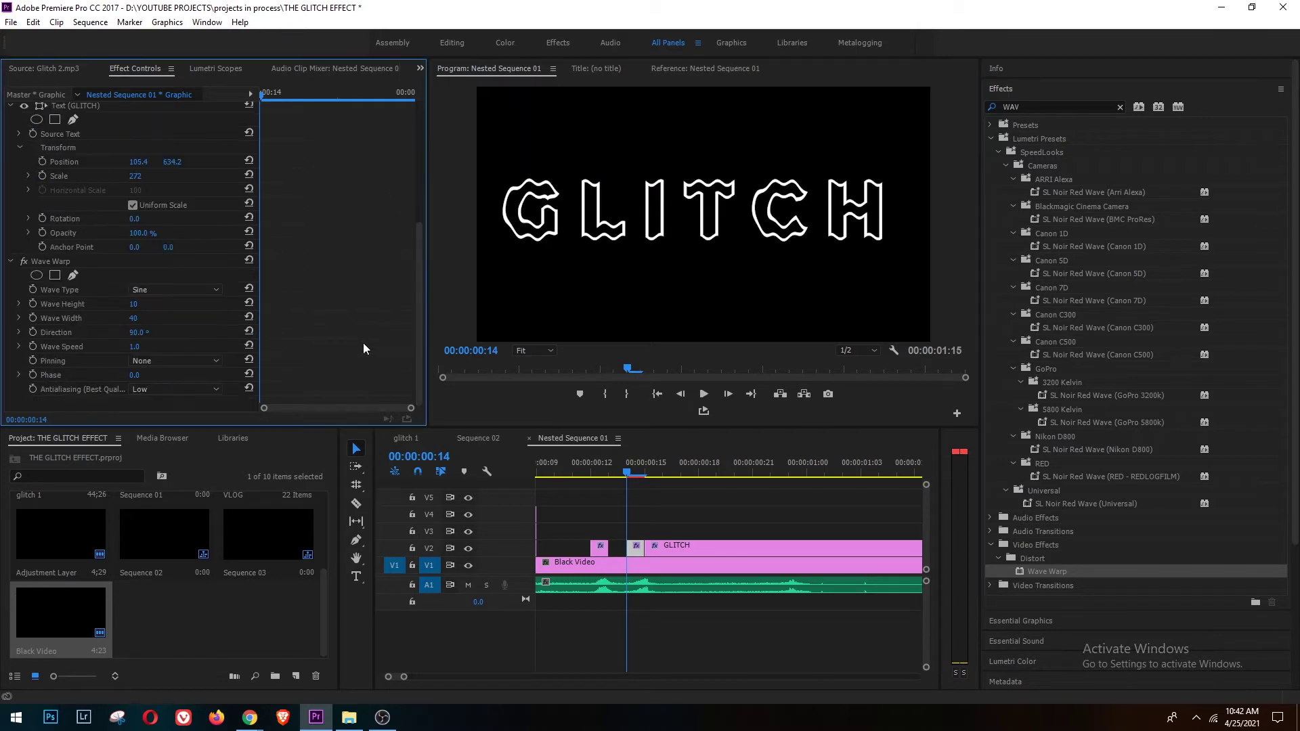
click(151, 291)
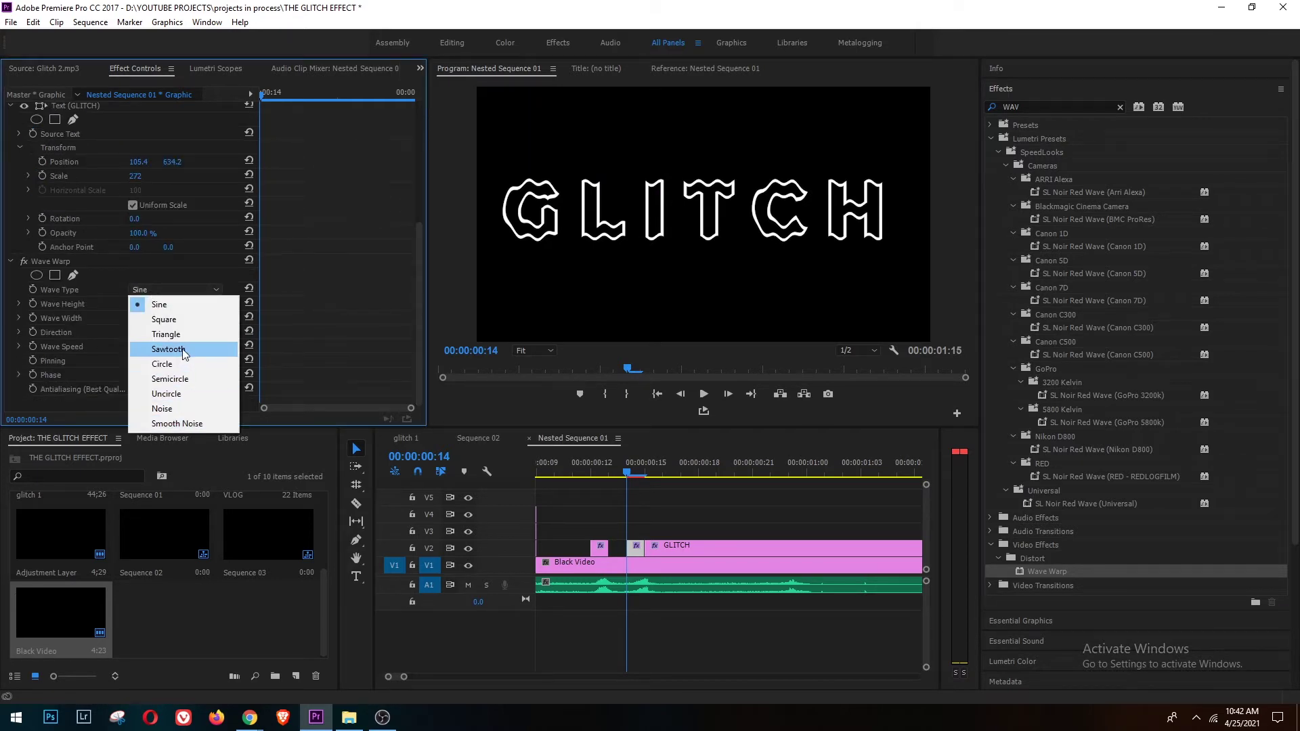
click(188, 320)
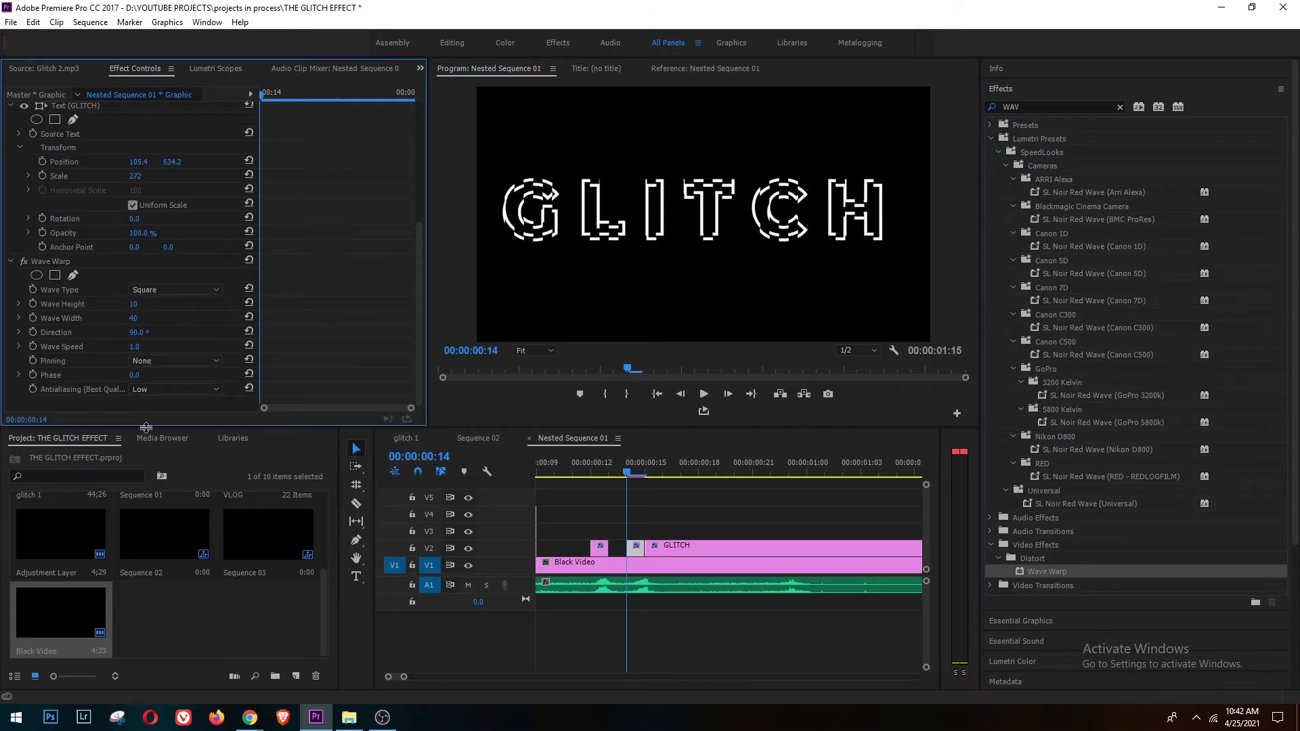
drag(134, 304, 113, 304)
click(153, 330)
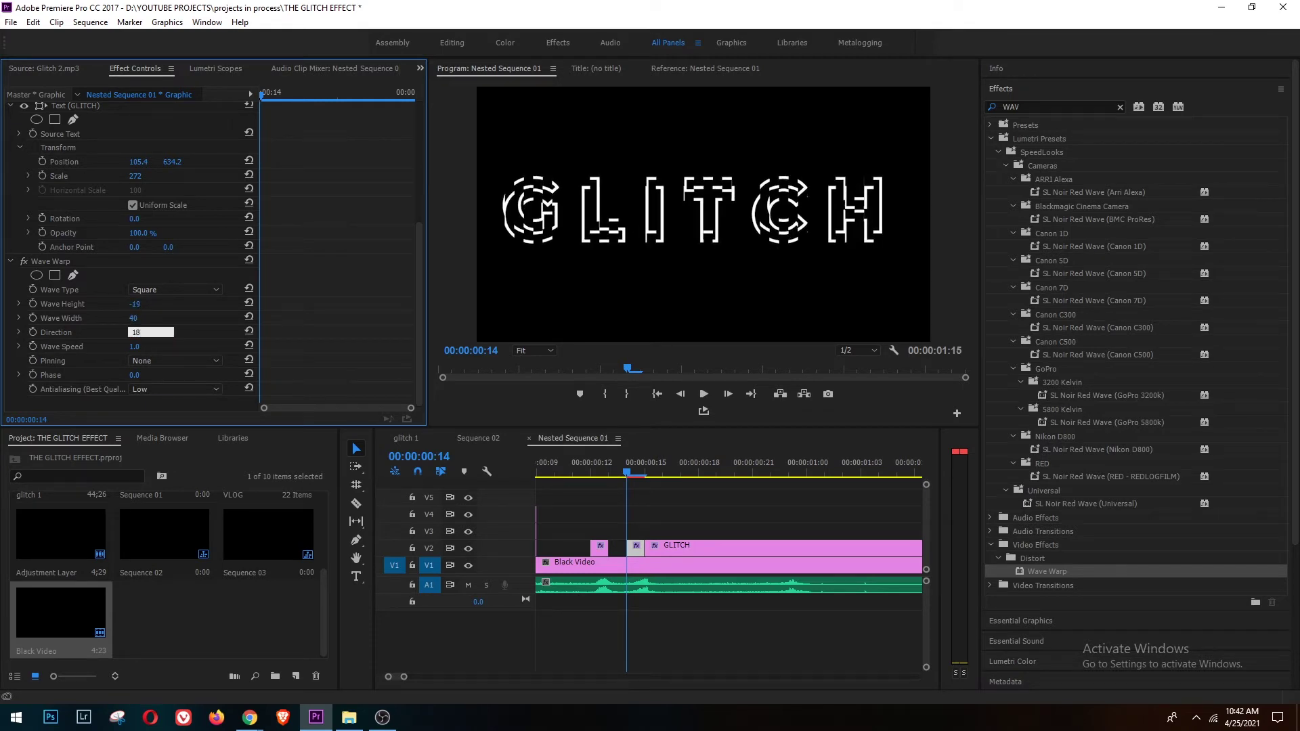
text(190)
key(Return)
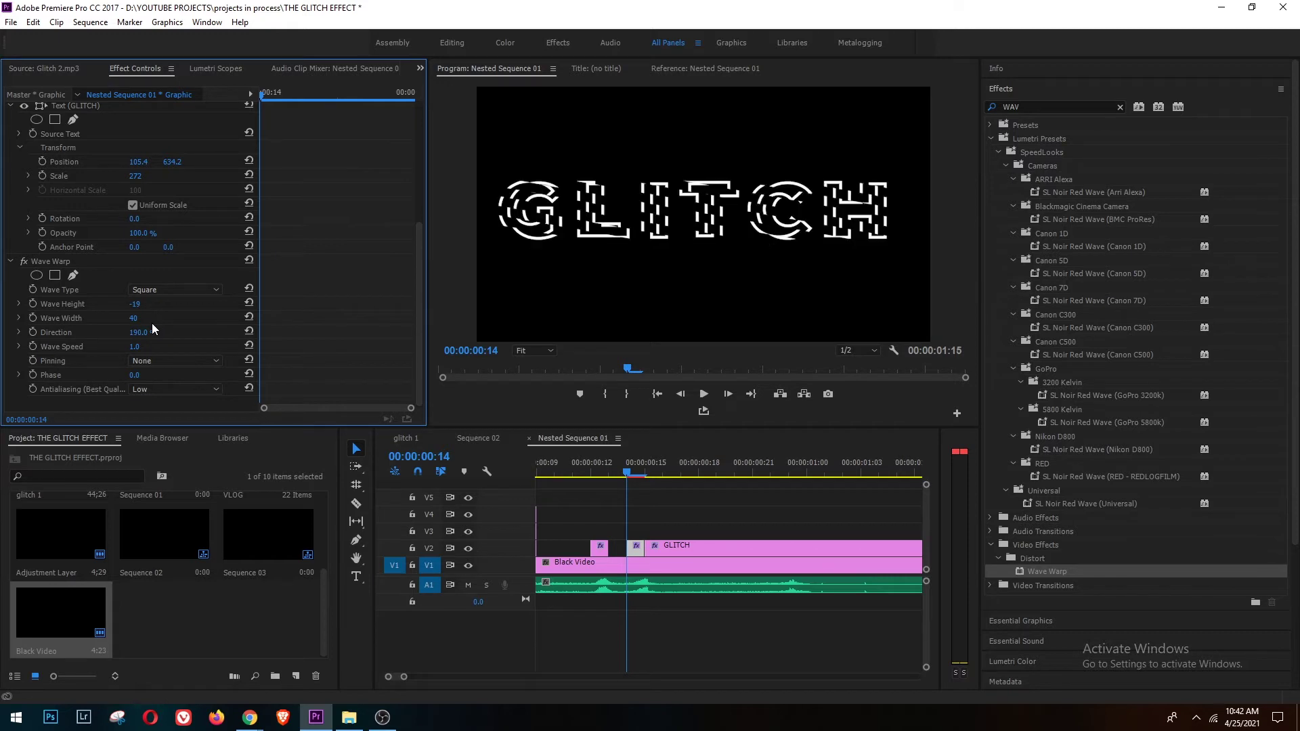
mouse_move(134, 304)
mouse_down()
mouse_move(88, 304)
mouse_move(154, 318)
mouse_up()
Duplicate the warped outline piece onto V3 at frame 14 and remove the Wave Warp effect from the copy.
click(636, 550)
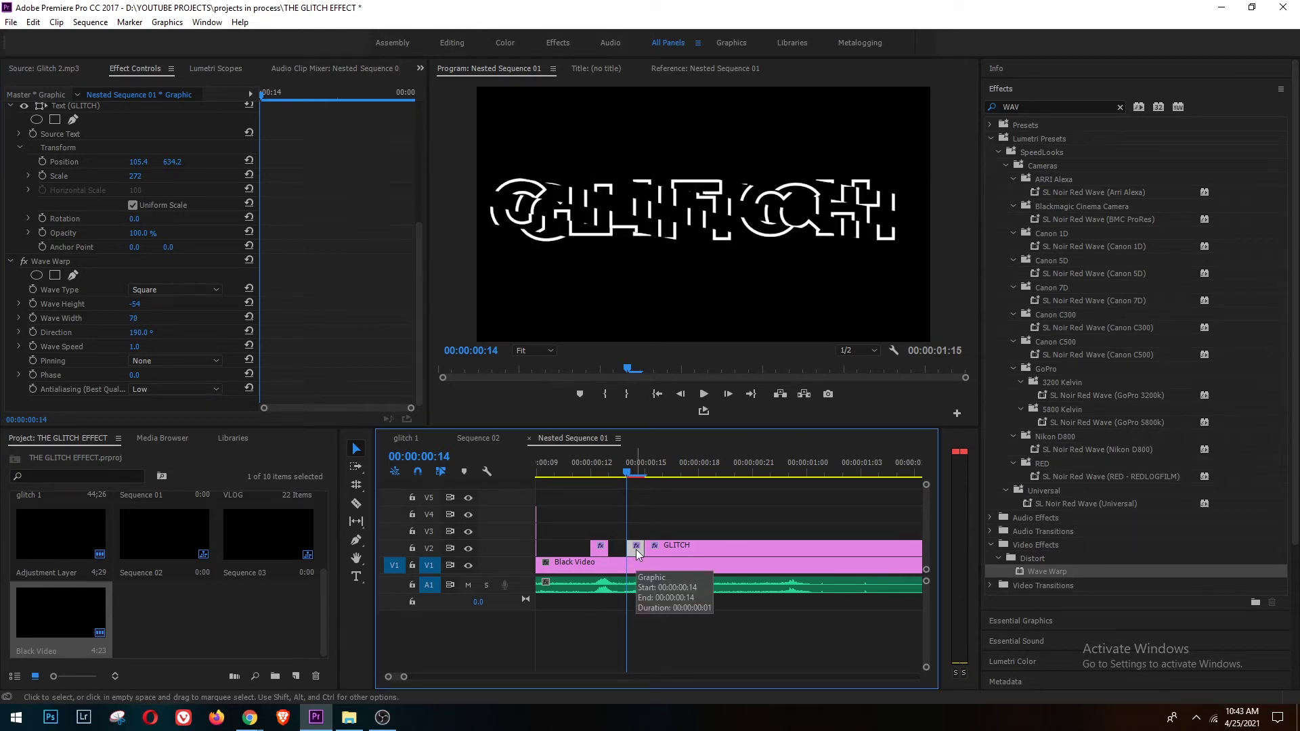
drag(636, 550, 637, 534)
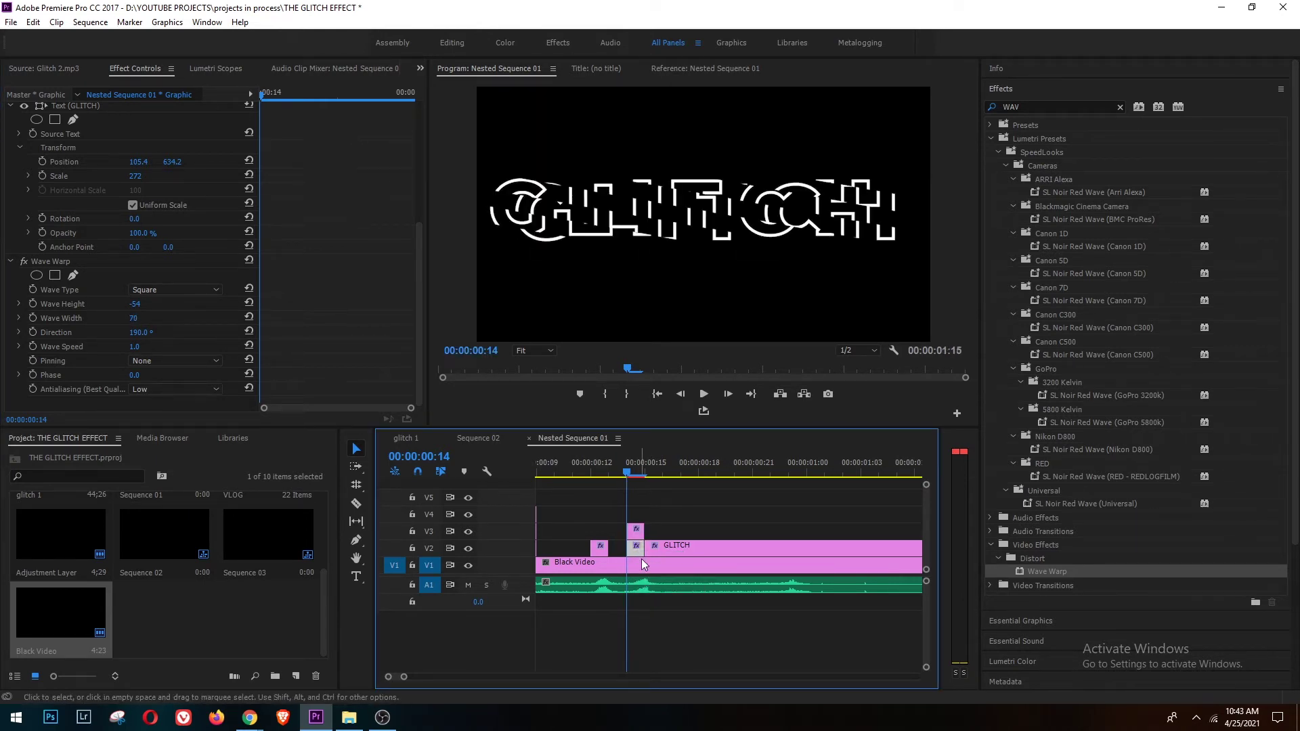
click(636, 536)
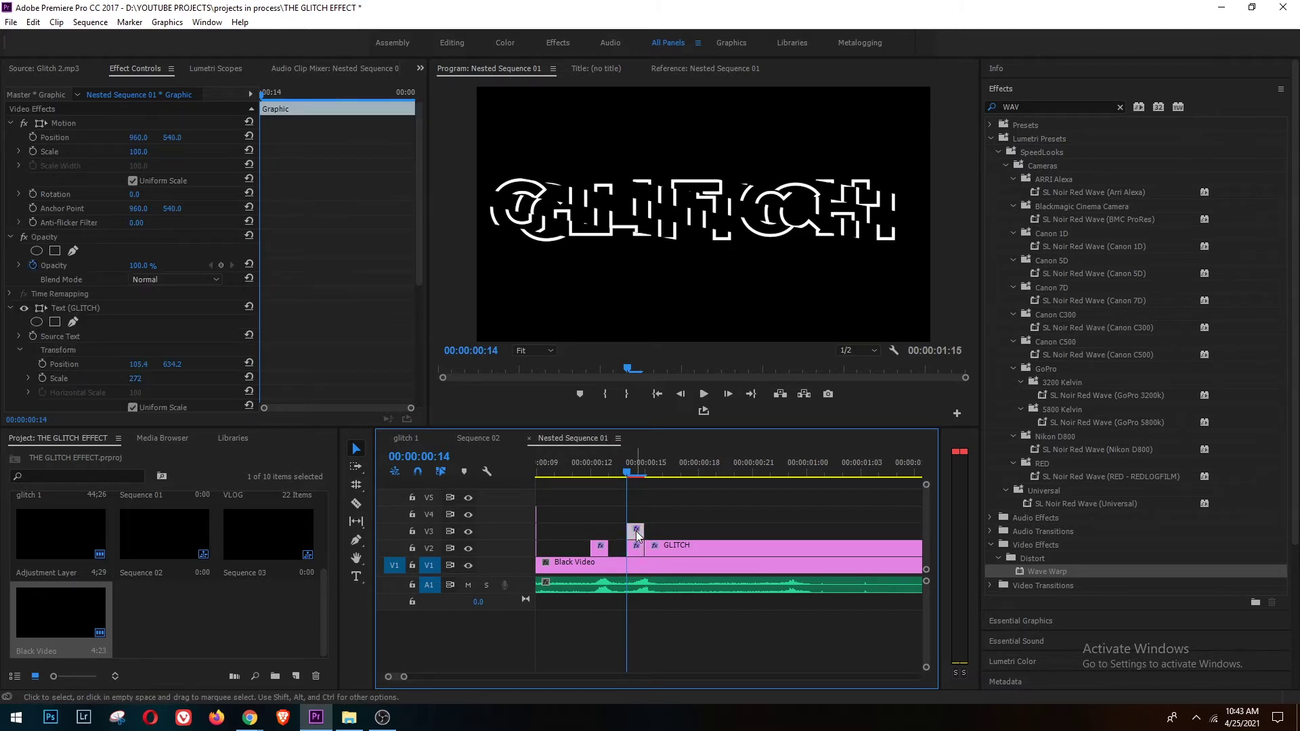
click(72, 392)
key(Delete)
Change the V3 outline copy's stroke color to bright green and duplicate that piece onto V4.
drag(421, 258, 406, 372)
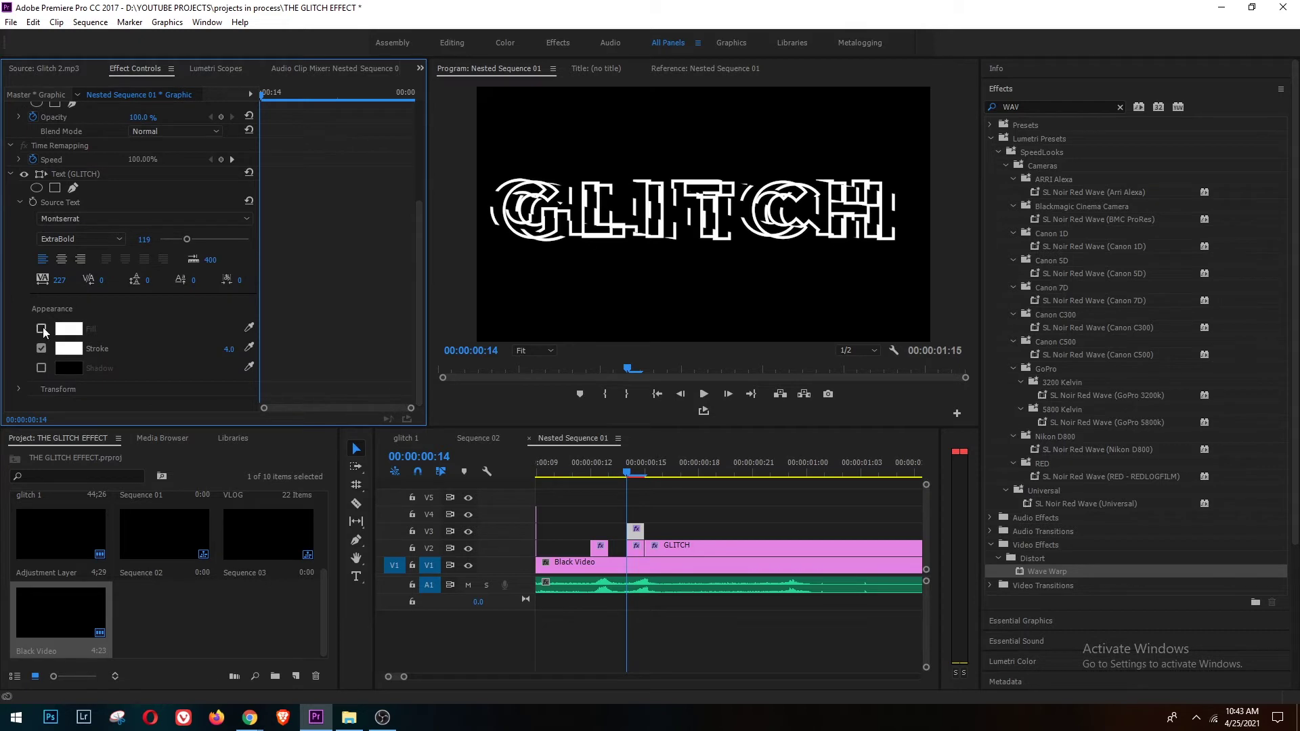
click(70, 348)
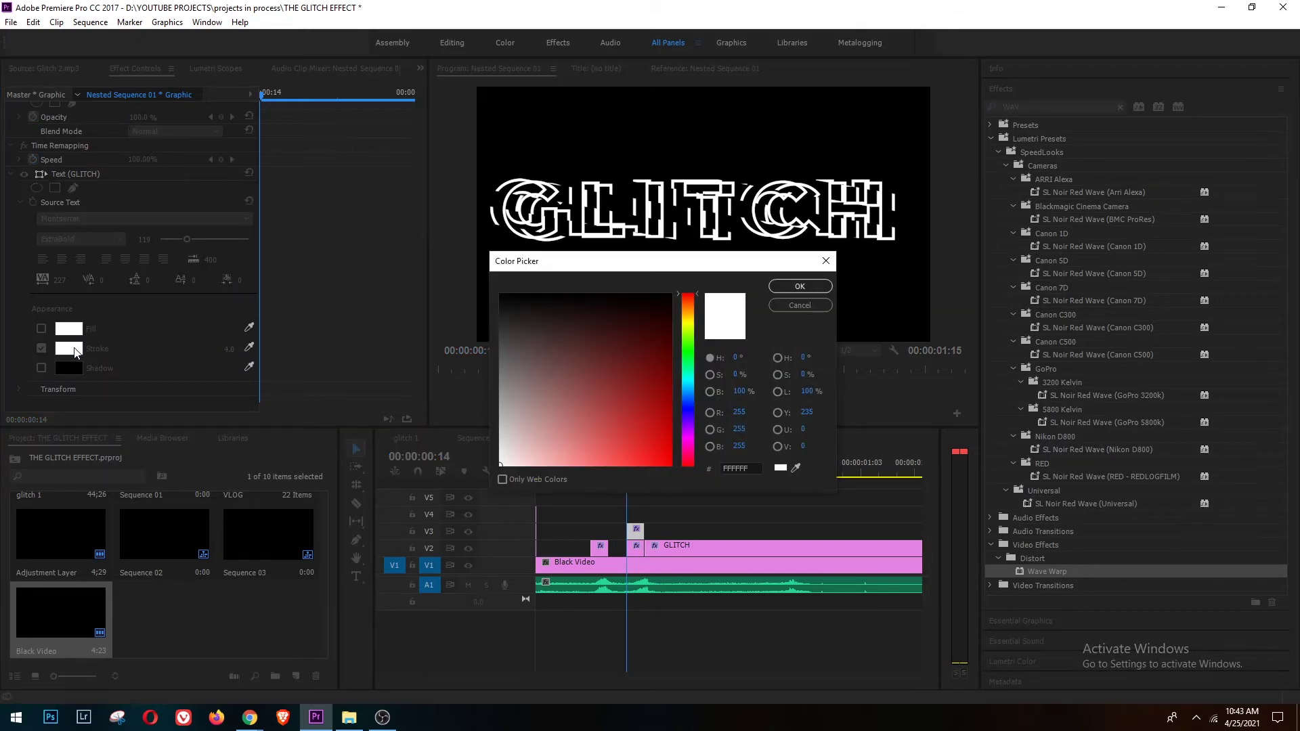
click(689, 355)
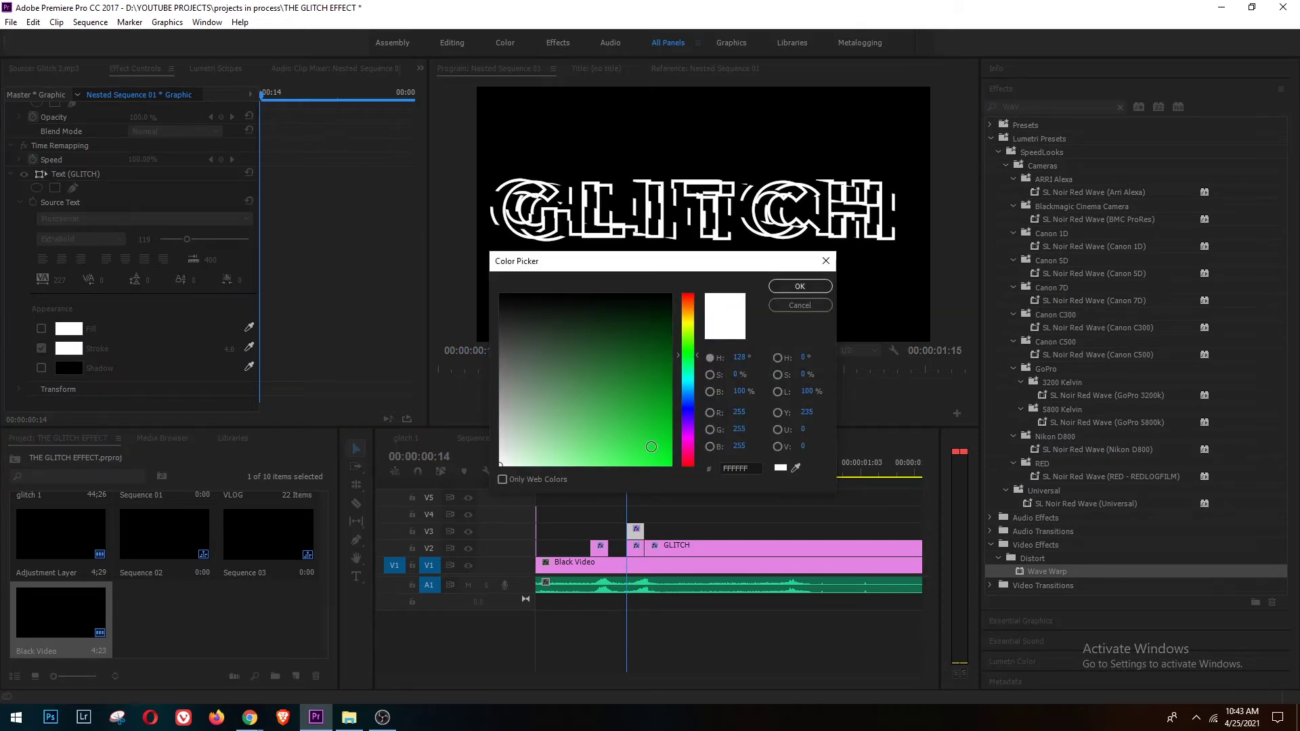
key(Return)
drag(635, 530, 639, 519)
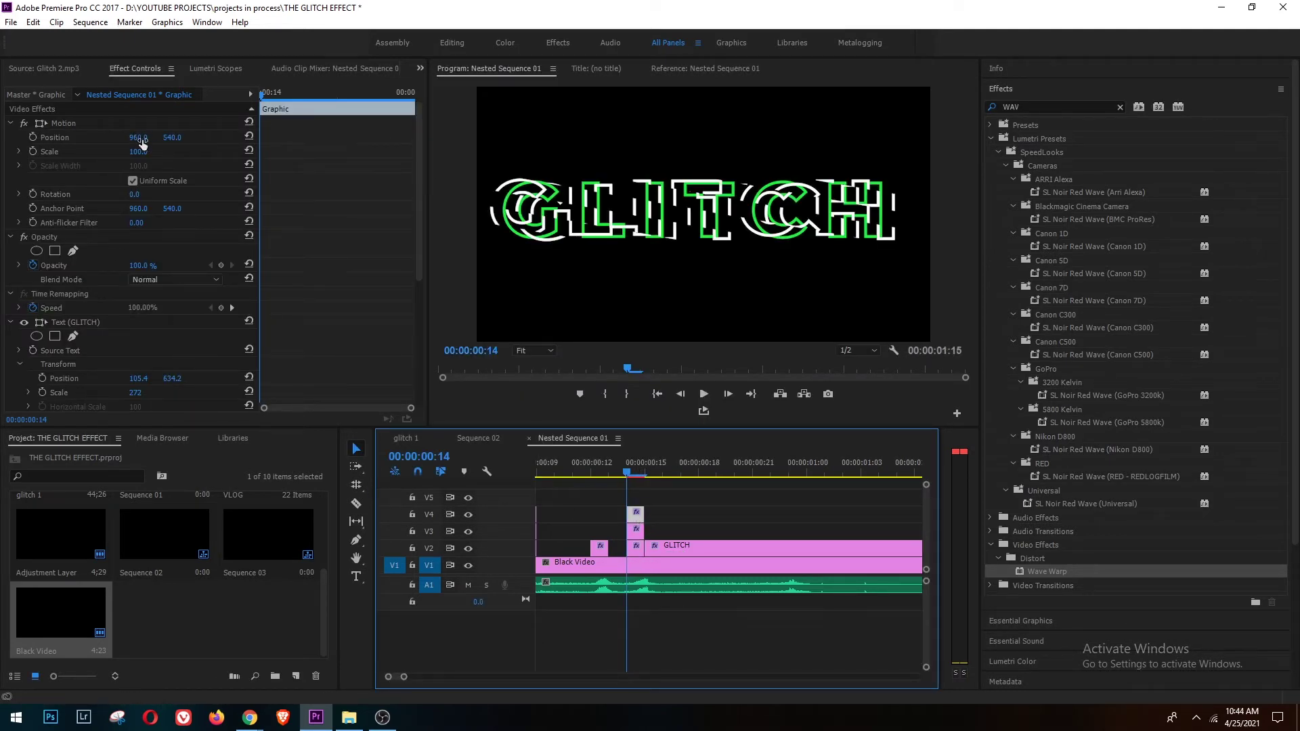
Offset the V4 outline copy at frame 14 to position 980, 555 and change its stroke color to a blue hue.
drag(138, 140, 169, 144)
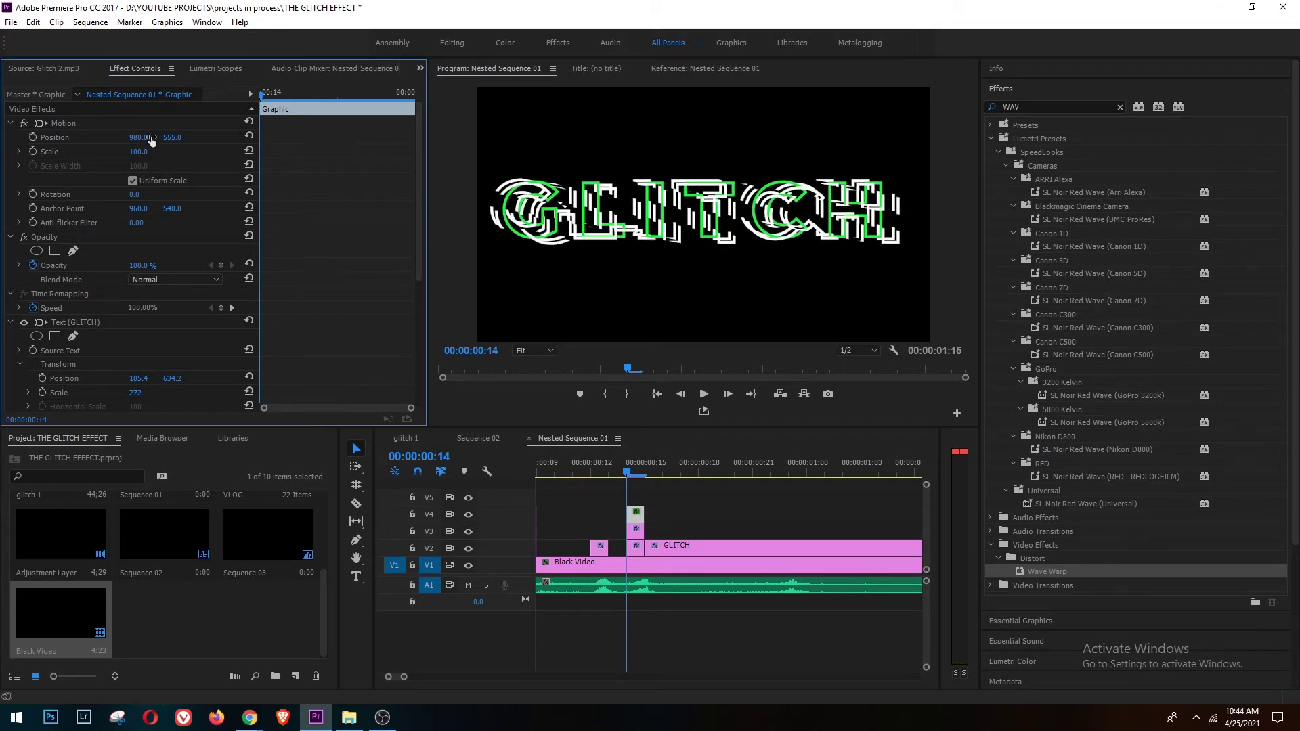
drag(419, 260, 419, 369)
click(21, 272)
click(19, 351)
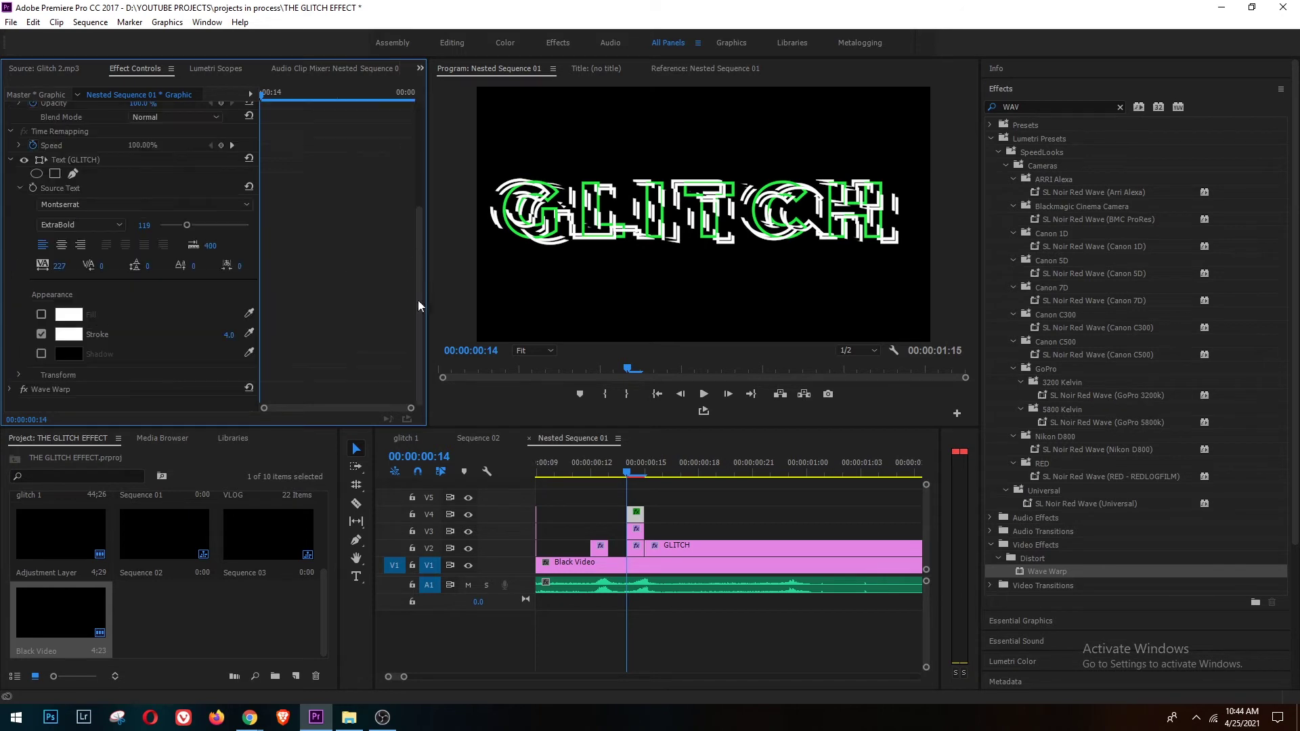
drag(421, 256, 421, 379)
click(68, 334)
click(693, 388)
click(787, 289)
Cut the V2 title at frame 22 and at 00:00:01:01, and delete the section between the cuts.
drag(708, 470, 770, 469)
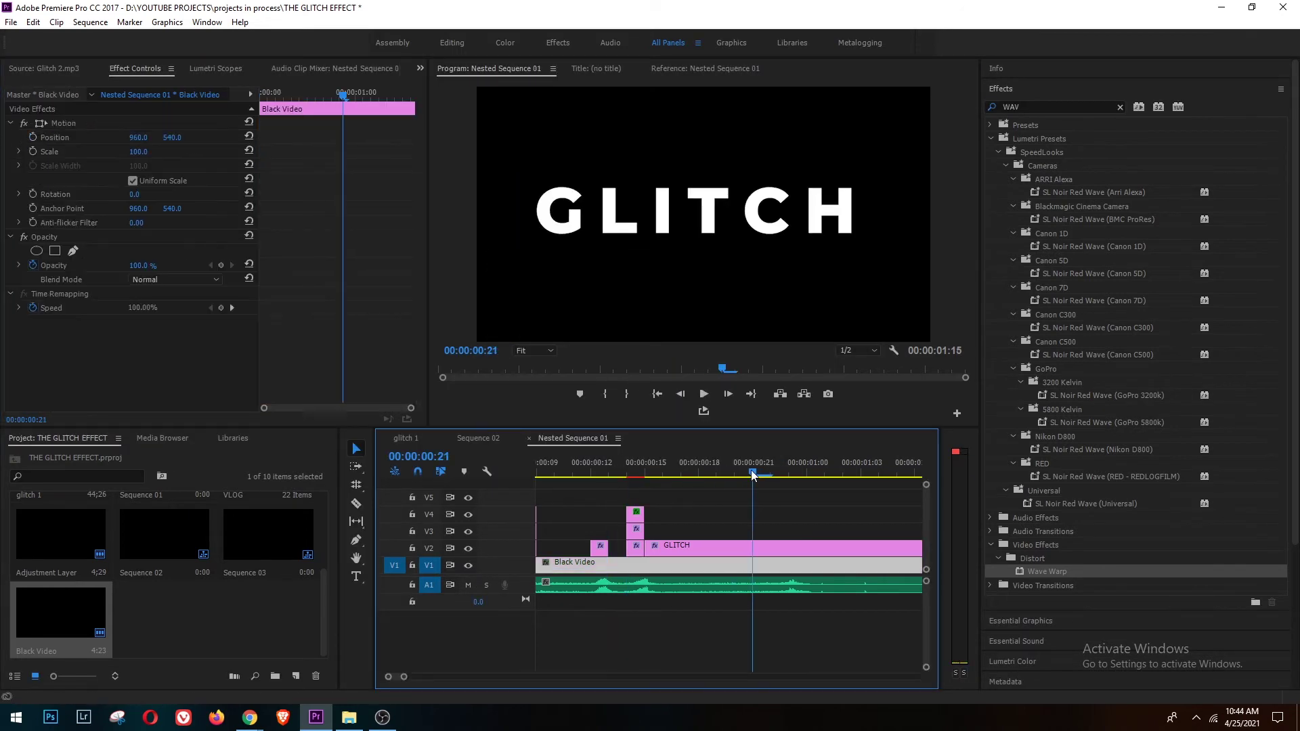
key(c)
click(770, 547)
click(824, 547)
key(v)
click(809, 546)
key(Delete)
Remove the section of the V2 title between 00:00:01:02 and 00:00:01:04, leaving a one-frame piece before the gap.
click(840, 565)
key(Right)
key(Right)
key(Right)
key(Right)
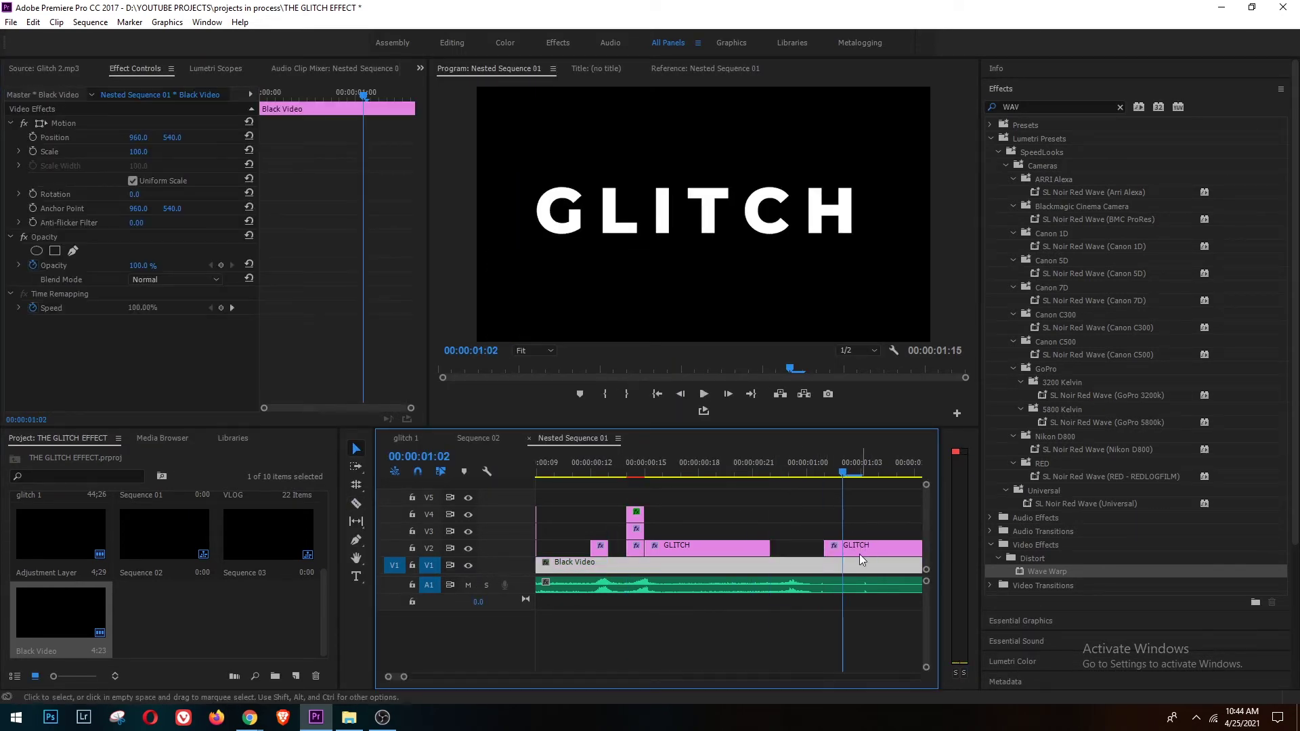
key(v)
click(861, 546)
key(Delete)
drag(845, 472, 871, 480)
Cut the V2 title on both sides of 00:00:01:07 to isolate a one-frame piece.
scroll(730, 615, down, 2)
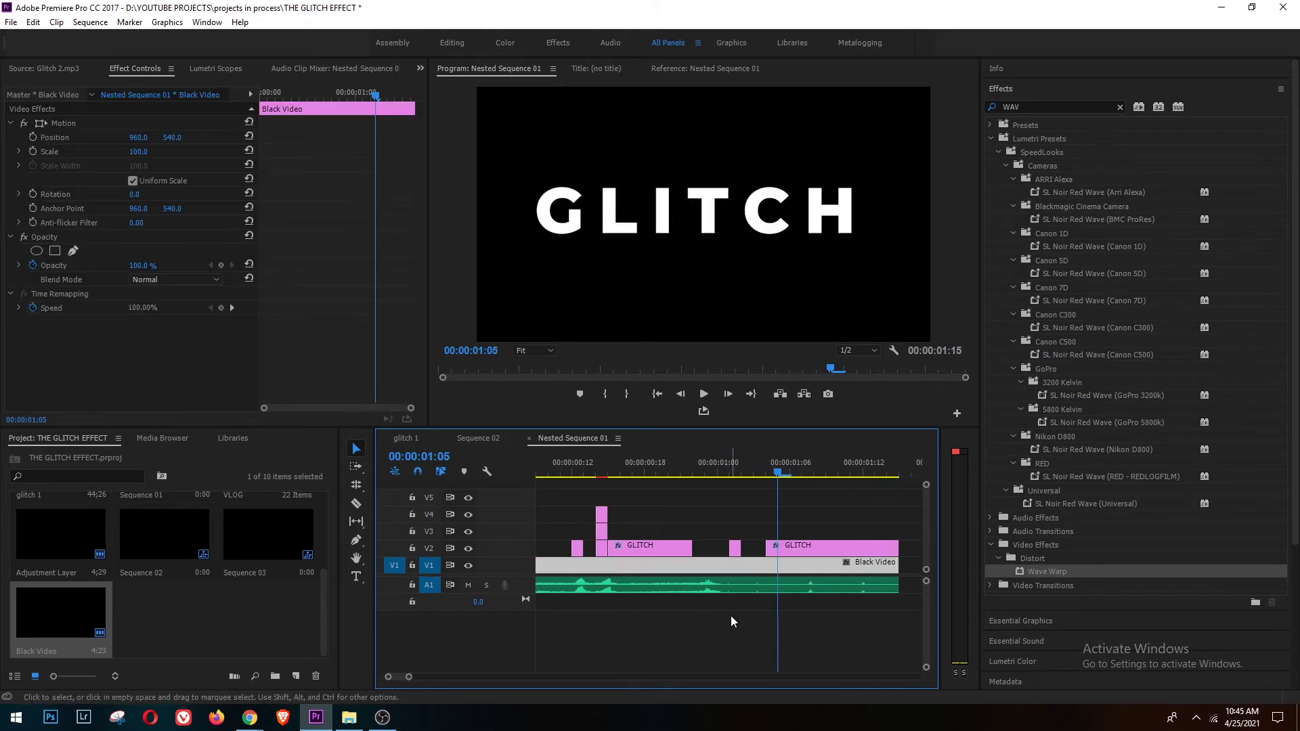
key(c)
click(726, 547)
click(739, 550)
key(v)
click(733, 548)
key(ctrl+s)
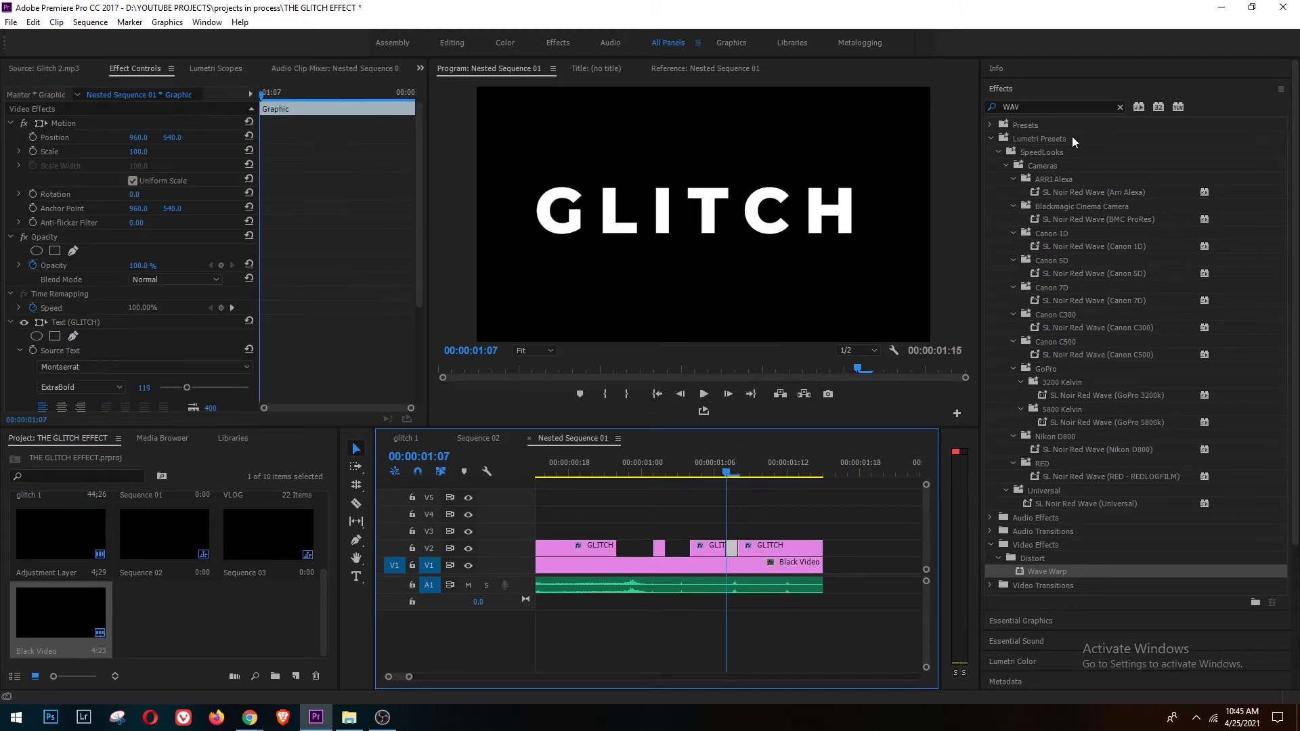
Duplicate the one-frame title piece at 00:00:01:07 onto V4 and replace its fill with a white stroke.
click(1120, 107)
drag(733, 549, 734, 515)
scroll(135, 304, down, 5)
click(41, 337)
click(41, 356)
click(68, 356)
click(500, 294)
click(799, 287)
Move the V4 outline text to position 127.0, 620.7 and set its scale to 262.
click(1020, 229)
click(1039, 154)
drag(1022, 239, 939, 239)
mouse_move(1020, 260)
mouse_down()
mouse_move(1074, 239)
mouse_move(1043, 240)
mouse_move(1106, 240)
mouse_move(1042, 260)
mouse_up()
Replace the V3 copy's fill with a white stroke and place its text at 235.9, 636.7 with scale 258.
click(731, 531)
click(76, 321)
scroll(135, 305, down, 4)
click(41, 358)
click(41, 379)
click(68, 378)
click(500, 294)
drag(1056, 240, 945, 239)
Shift the filled V2 title piece at 00:00:01:07 and widen it behind the two outlines.
click(731, 548)
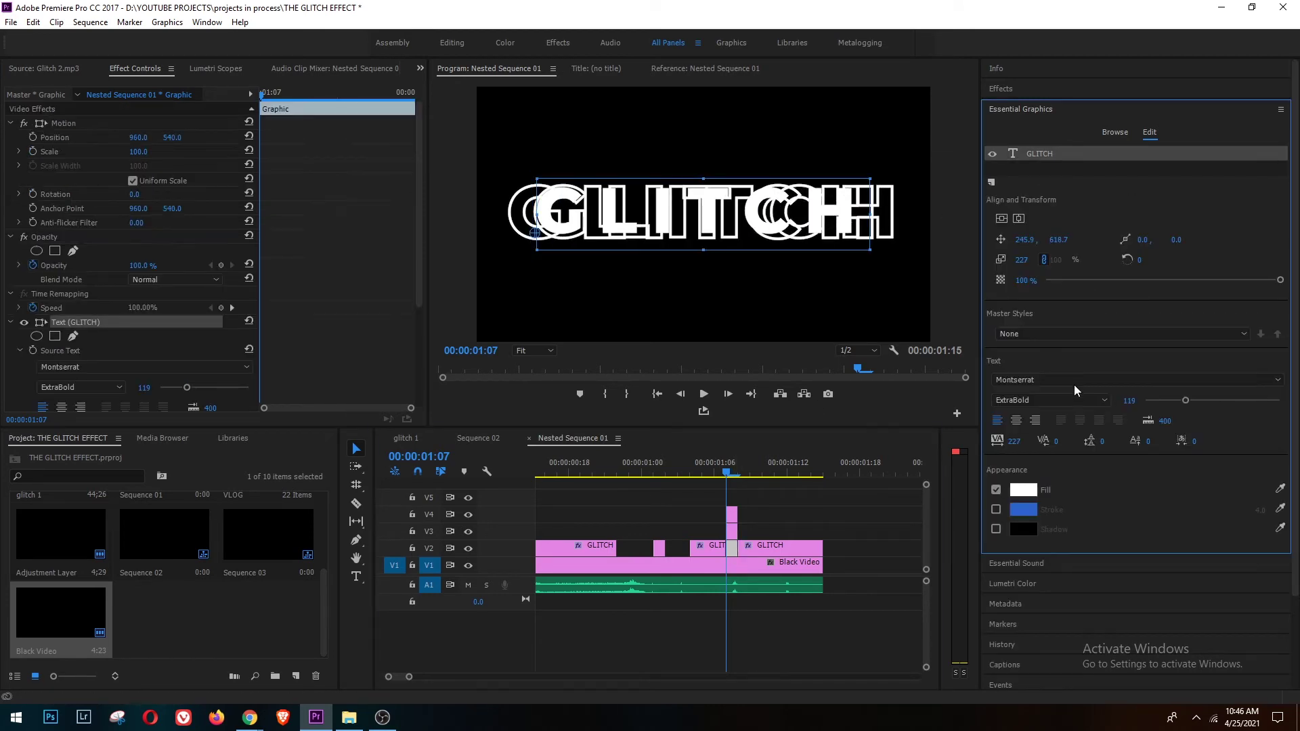
mouse_move(1058, 240)
mouse_down()
mouse_move(1010, 240)
mouse_move(1074, 239)
mouse_up()
drag(1012, 441, 1063, 430)
click(731, 531)
click(1040, 154)
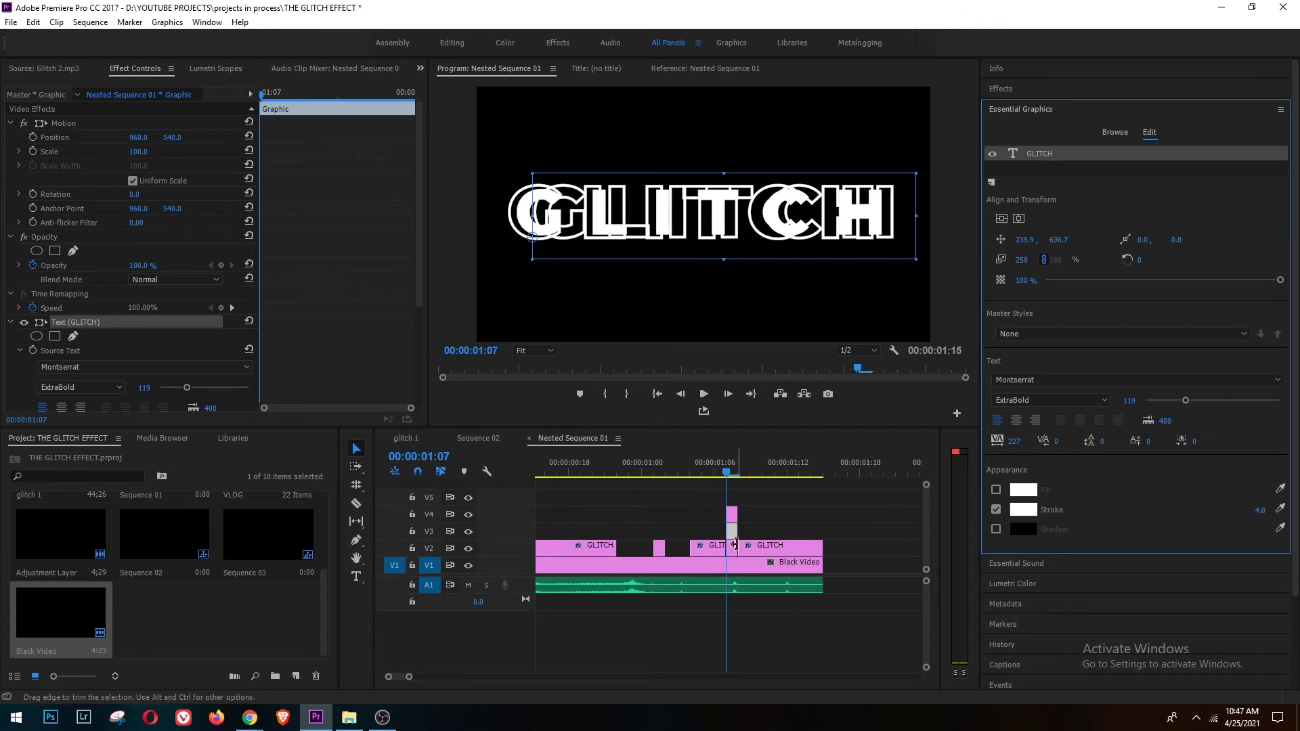
Change the fill color of the V2 title piece at 00:00:01:07 to red.
click(732, 548)
drag(419, 203, 371, 440)
click(69, 329)
click(647, 455)
click(812, 287)
scroll(415, 163, up, 5)
Change the stroke color of the V3 outline at 00:00:01:07 to bright green.
click(1040, 154)
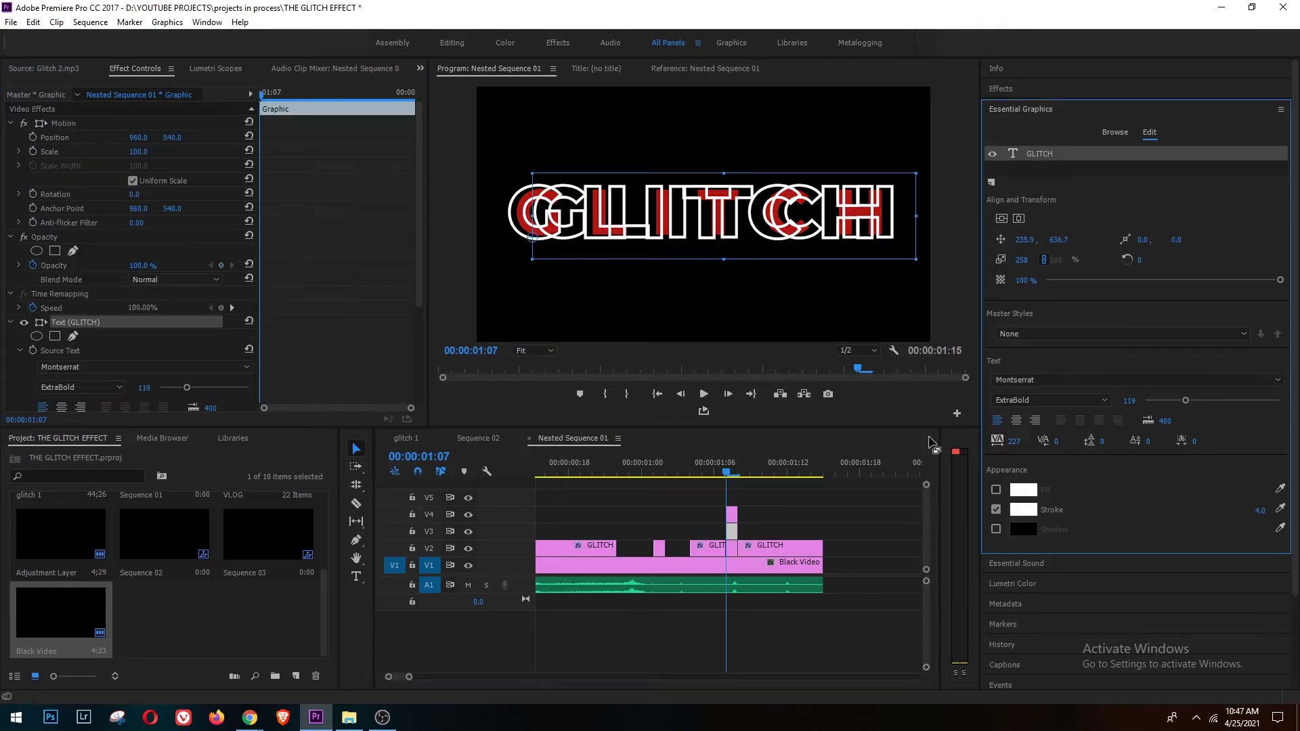
click(1023, 510)
click(688, 416)
click(620, 465)
click(802, 288)
Change the green V3 outline's blend mode so its overlaps mix with the red title.
click(207, 280)
click(251, 333)
click(208, 280)
click(263, 508)
Change the stroke color of the V4 outline at 00:00:01:07 to light blue.
click(732, 517)
click(1039, 154)
click(1023, 510)
click(694, 392)
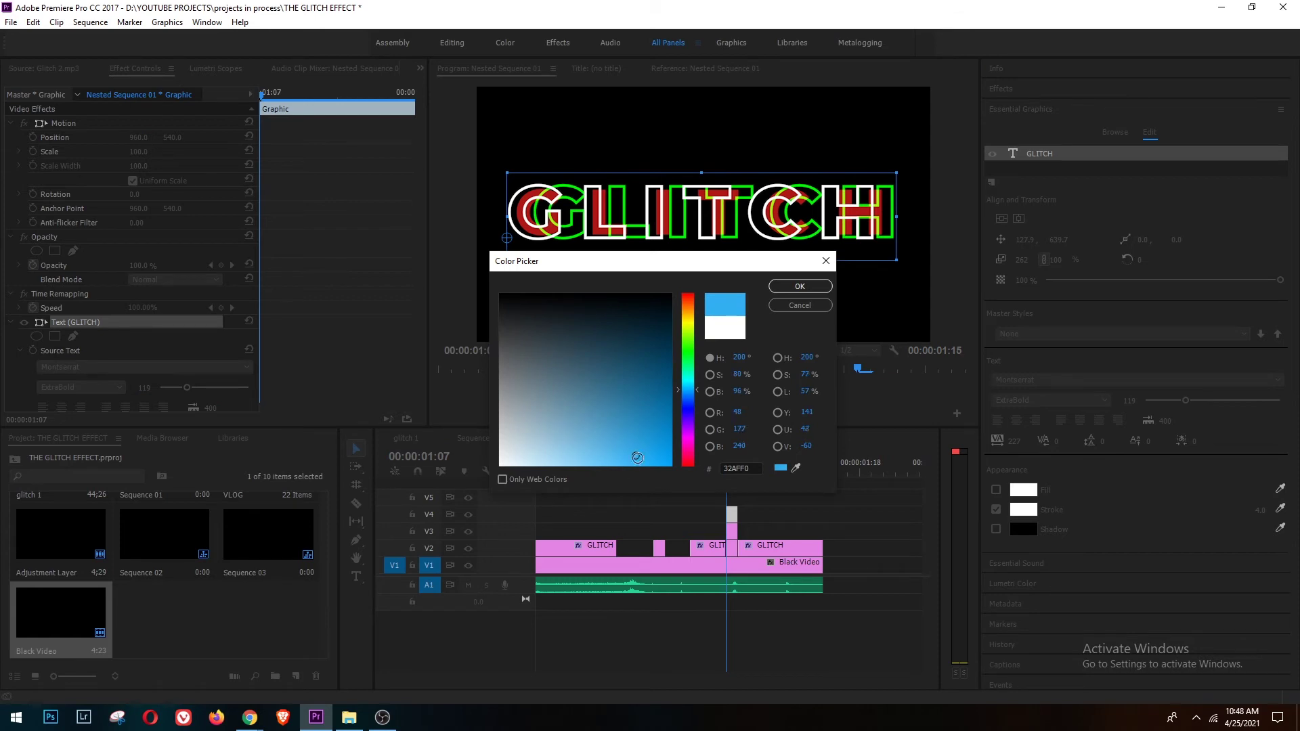
click(800, 287)
Try several blend modes on the light blue V4 outline and settle on Lighten.
click(161, 292)
click(160, 281)
click(278, 442)
click(182, 280)
click(271, 428)
click(184, 281)
click(263, 363)
click(177, 280)
click(260, 333)
click(173, 281)
click(279, 398)
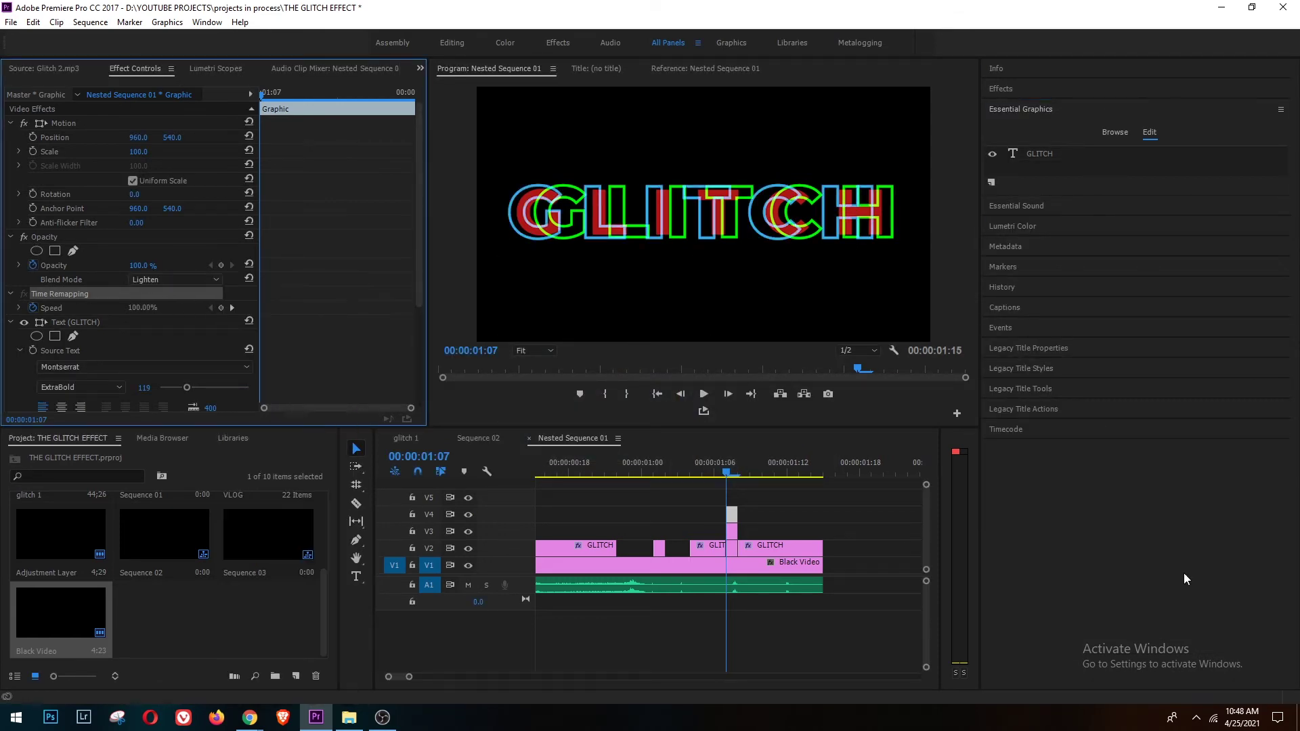
Cut the V2 title at 00:00:01:09 and 00:00:01:11 and delete the section between the cuts.
drag(726, 470, 750, 471)
key(c)
click(750, 548)
click(775, 549)
key(v)
click(763, 550)
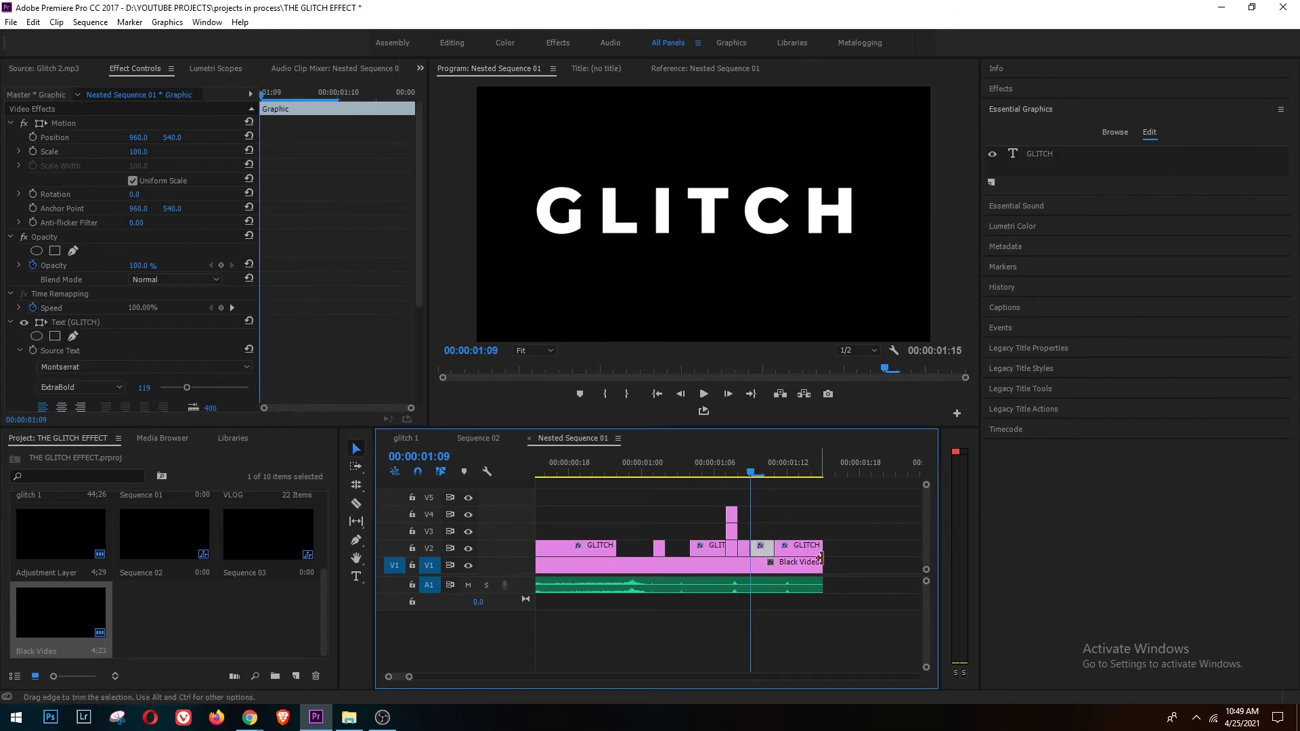
shift+click(762, 550)
key(Delete)
Shorten the last V2 title piece to end at 00:00:01:13 and duplicate it onto V3.
click(787, 549)
click(1039, 154)
drag(785, 549, 785, 532)
click(776, 471)
Set the last V2 title piece's scale to 275, tracking to 387 and text position to 8.9, 635.2.
click(788, 549)
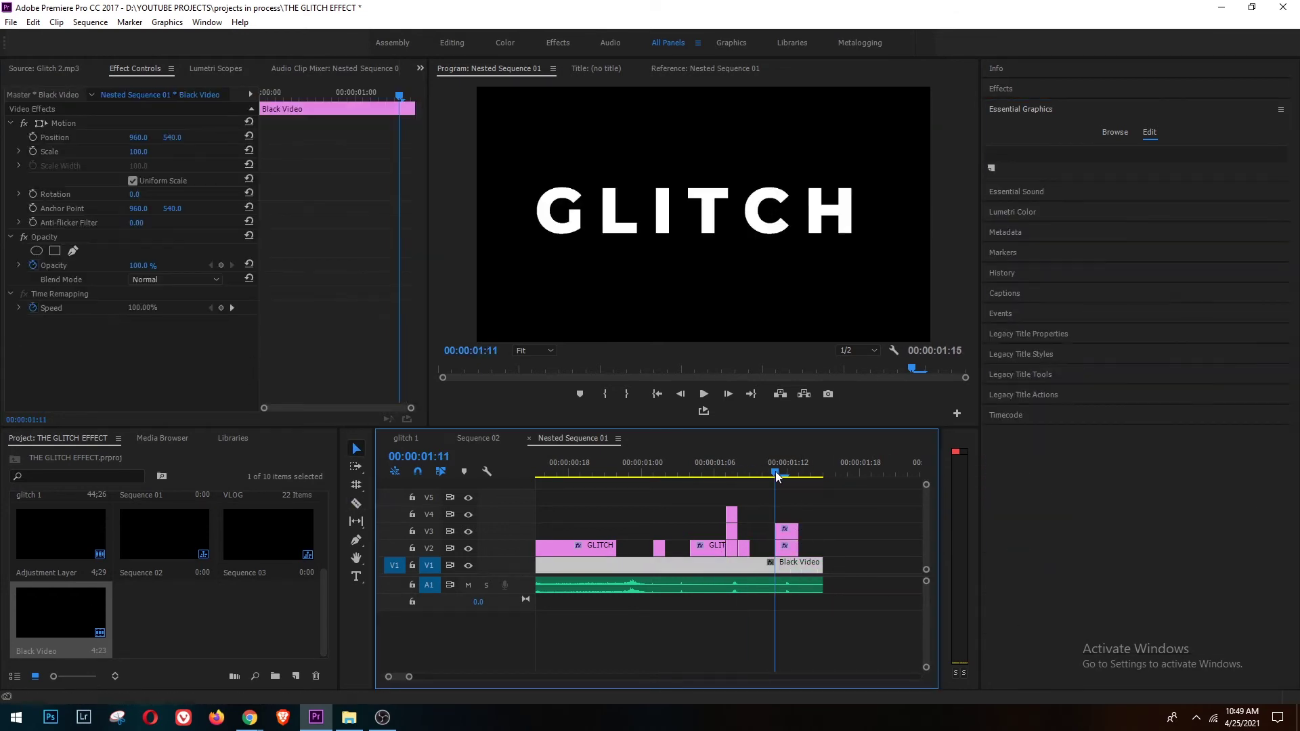
click(1043, 156)
drag(1021, 260, 989, 239)
click(1002, 219)
click(1017, 219)
drag(1069, 440, 1110, 441)
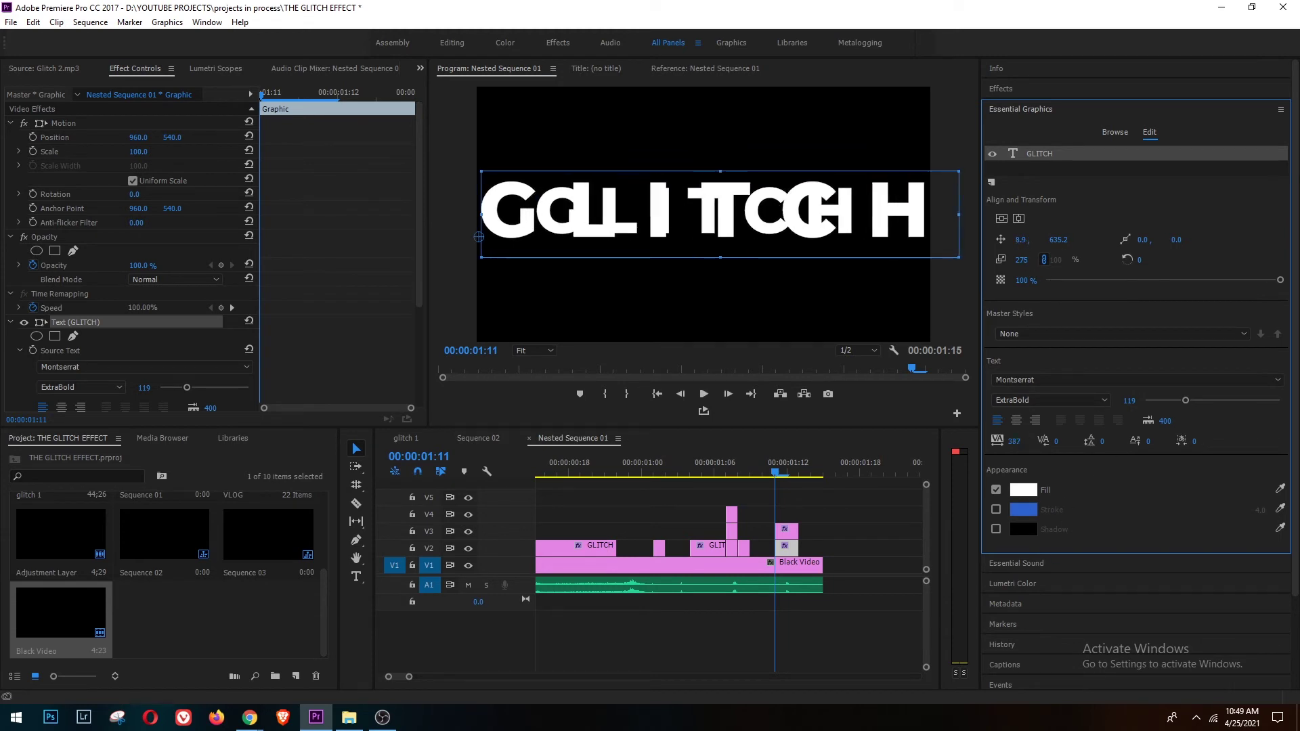
Turn the last V3 copy into a stroke-only outline and place a duplicate on V4 with scale 238 at 213.9, 624.7.
click(789, 532)
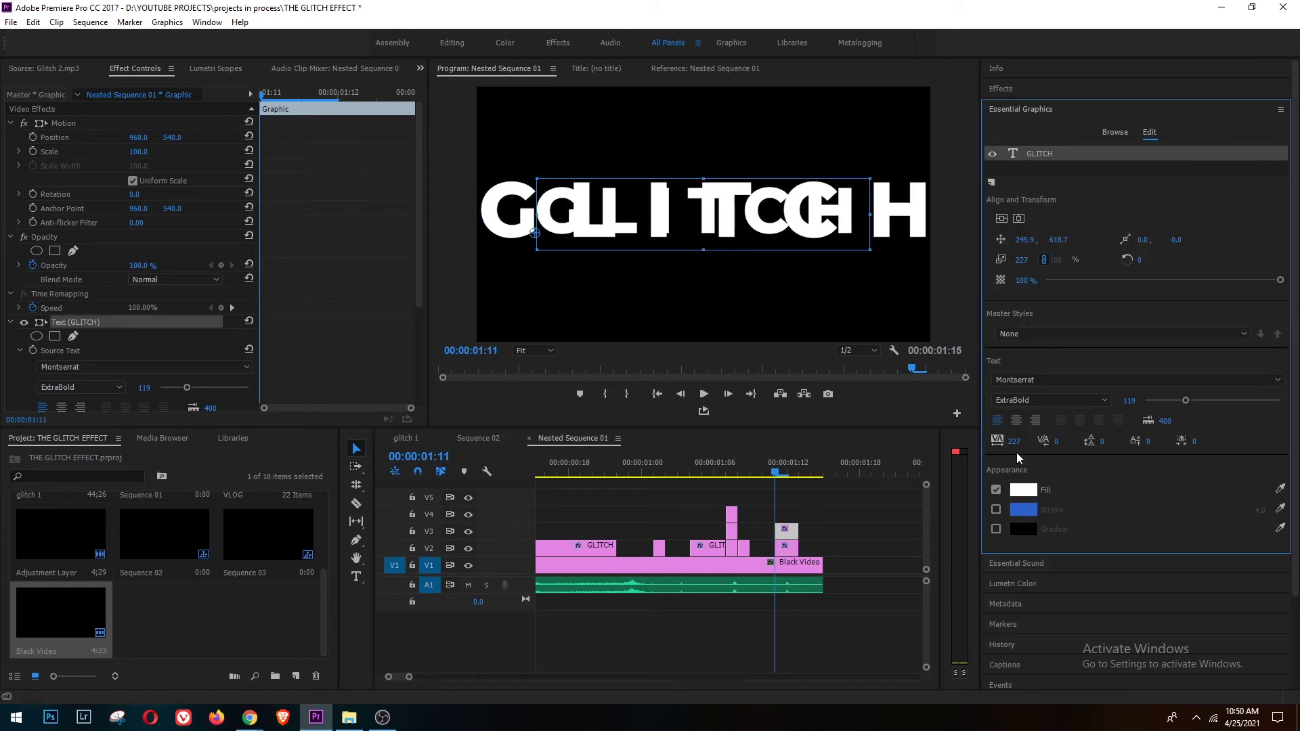
alt+drag(786, 534, 787, 515)
click(1043, 155)
mouse_move(1021, 259)
mouse_down()
mouse_move(1043, 260)
mouse_move(1009, 240)
mouse_move(1055, 240)
mouse_up()
Change the last V4 outline's stroke color to light blue and duplicate that piece onto V5.
click(1023, 510)
mouse_move(697, 401)
mouse_down()
mouse_move(697, 372)
mouse_move(697, 394)
mouse_up()
click(641, 444)
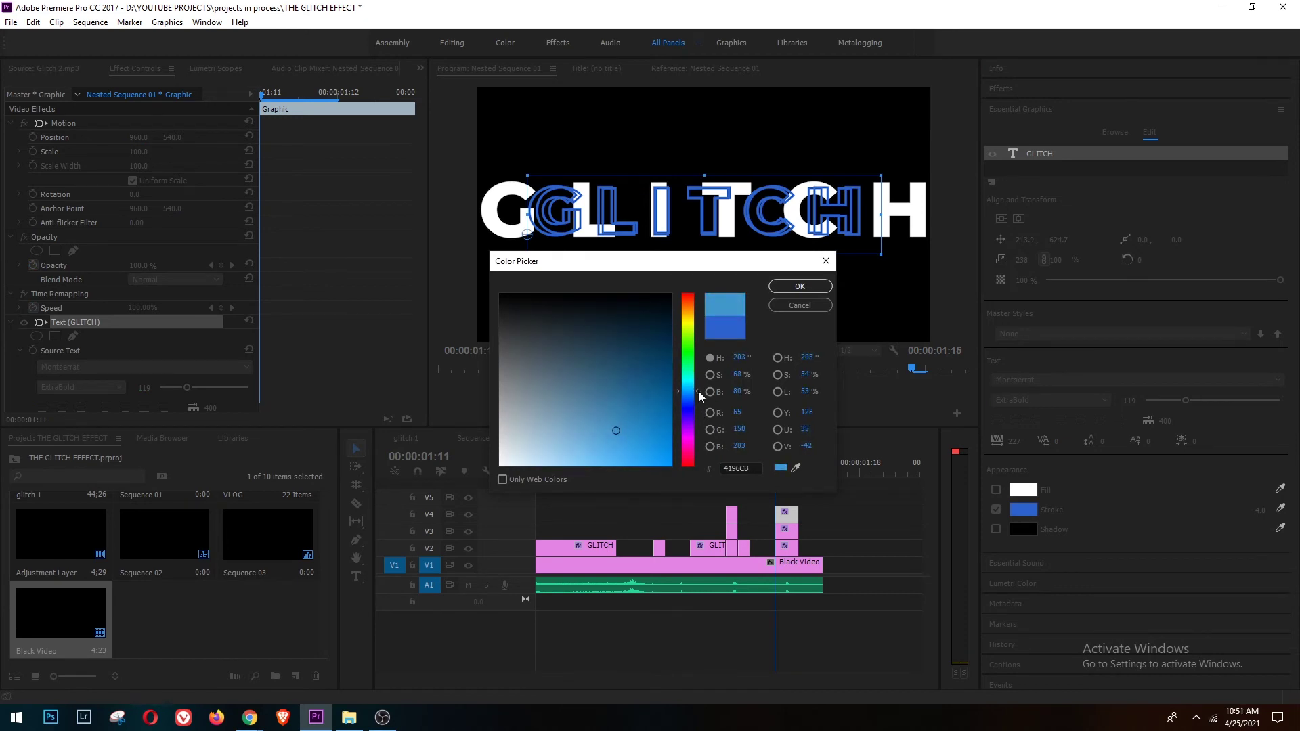
click(800, 286)
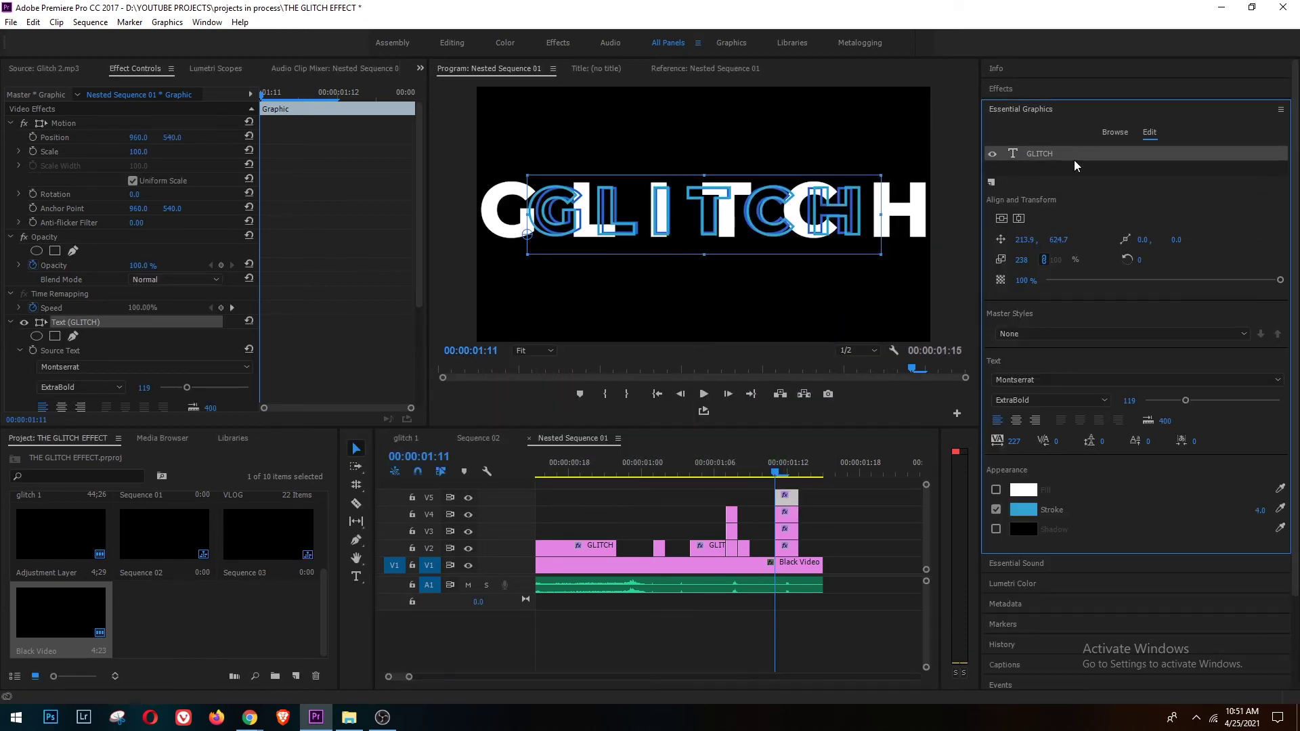
Change the V5 outline copy's stroke color to a purple hue.
click(1021, 509)
click(696, 425)
key(Return)
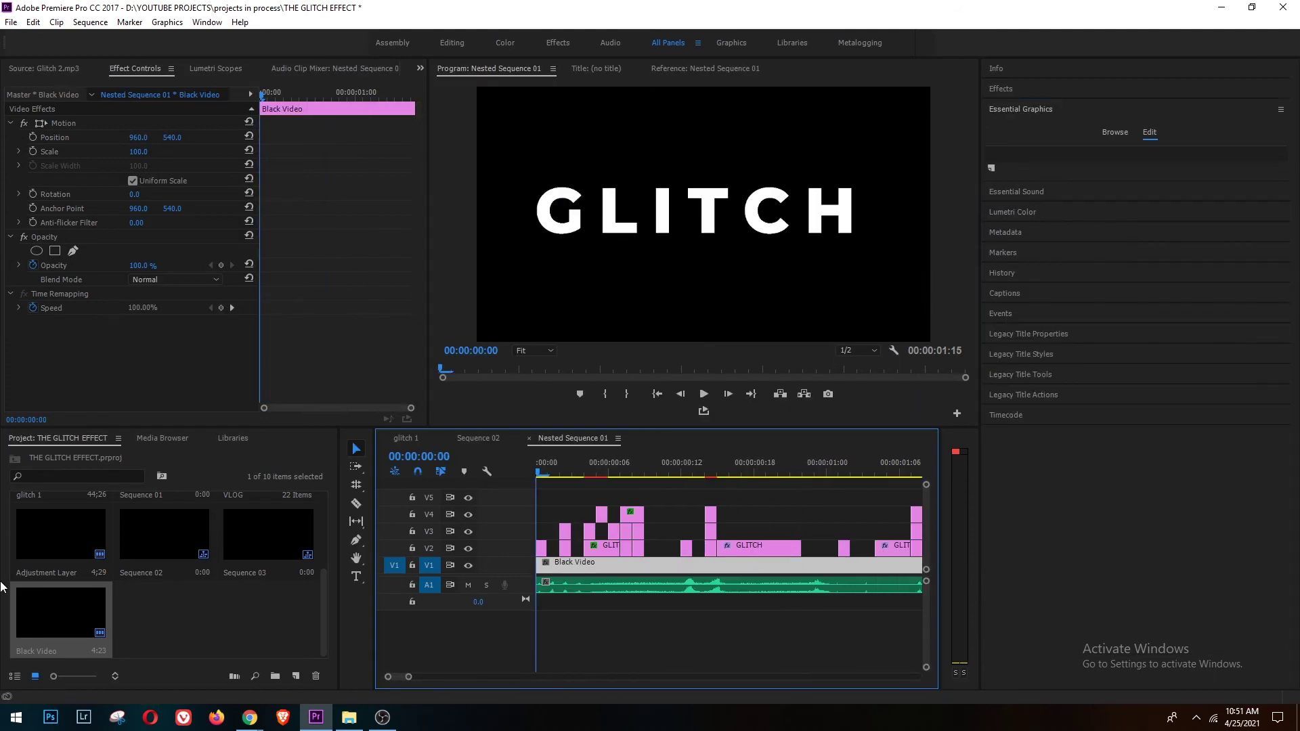
Play the nested sequence from the beginning to check the finished glitch effect.
key(space)
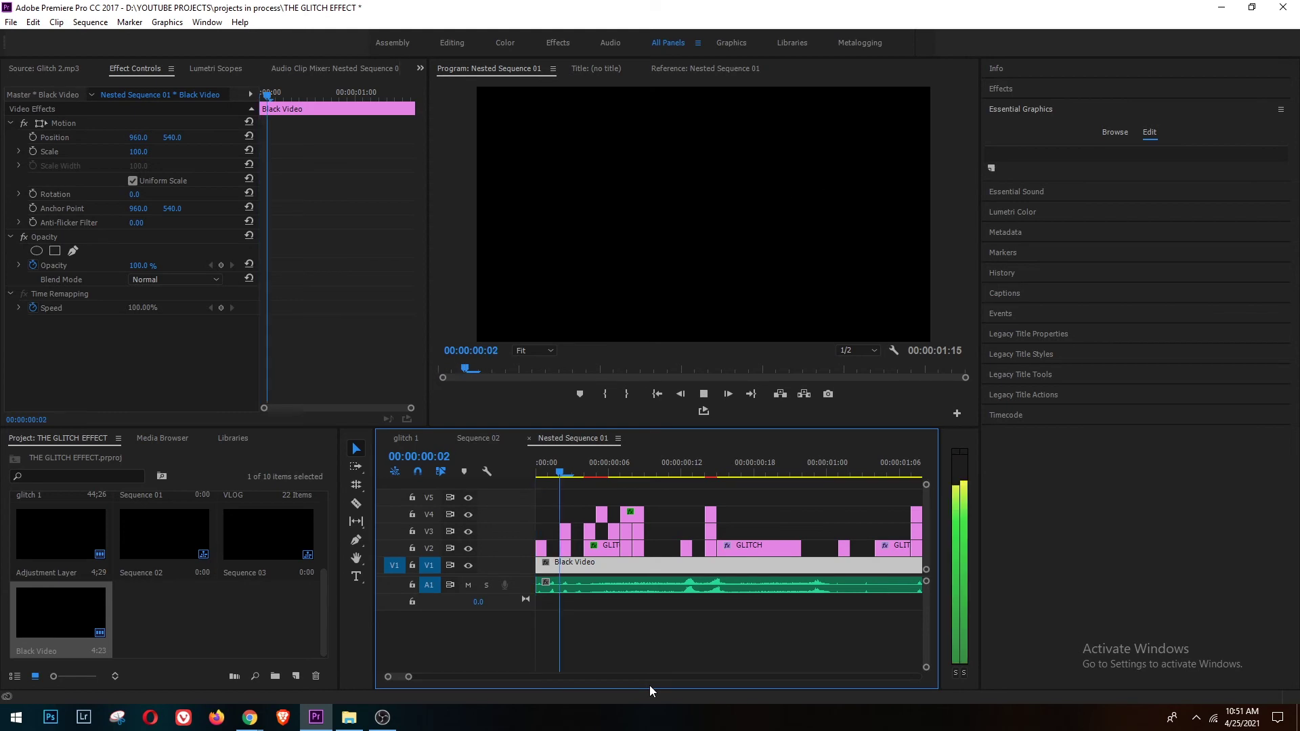